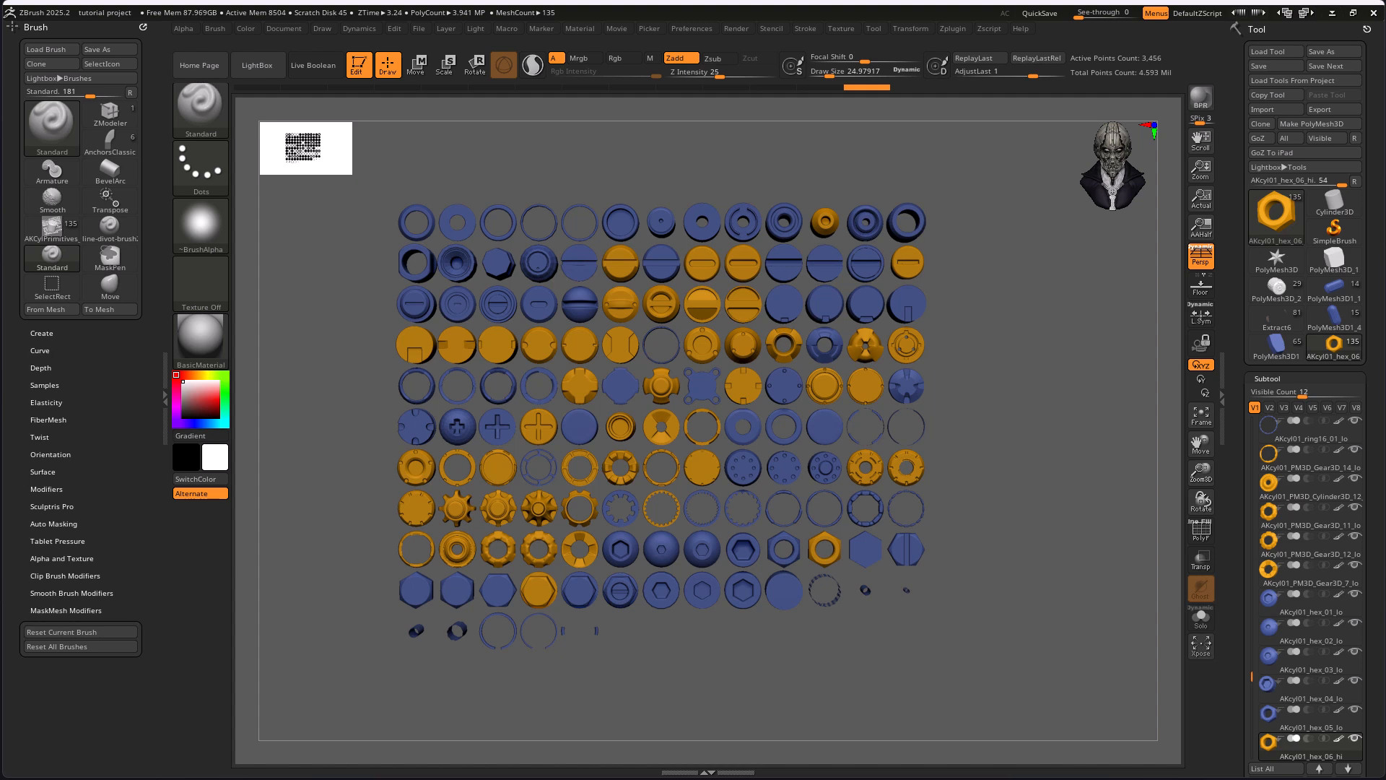
# Select the AKCylPrimitives insert mesh brush with its library of 135 cylindrical parts
pyautogui.keyDown('alt'); pyautogui.moveTo(963, 401); pyautogui.dragTo(1039, 379); pyautogui.keyUp('alt')
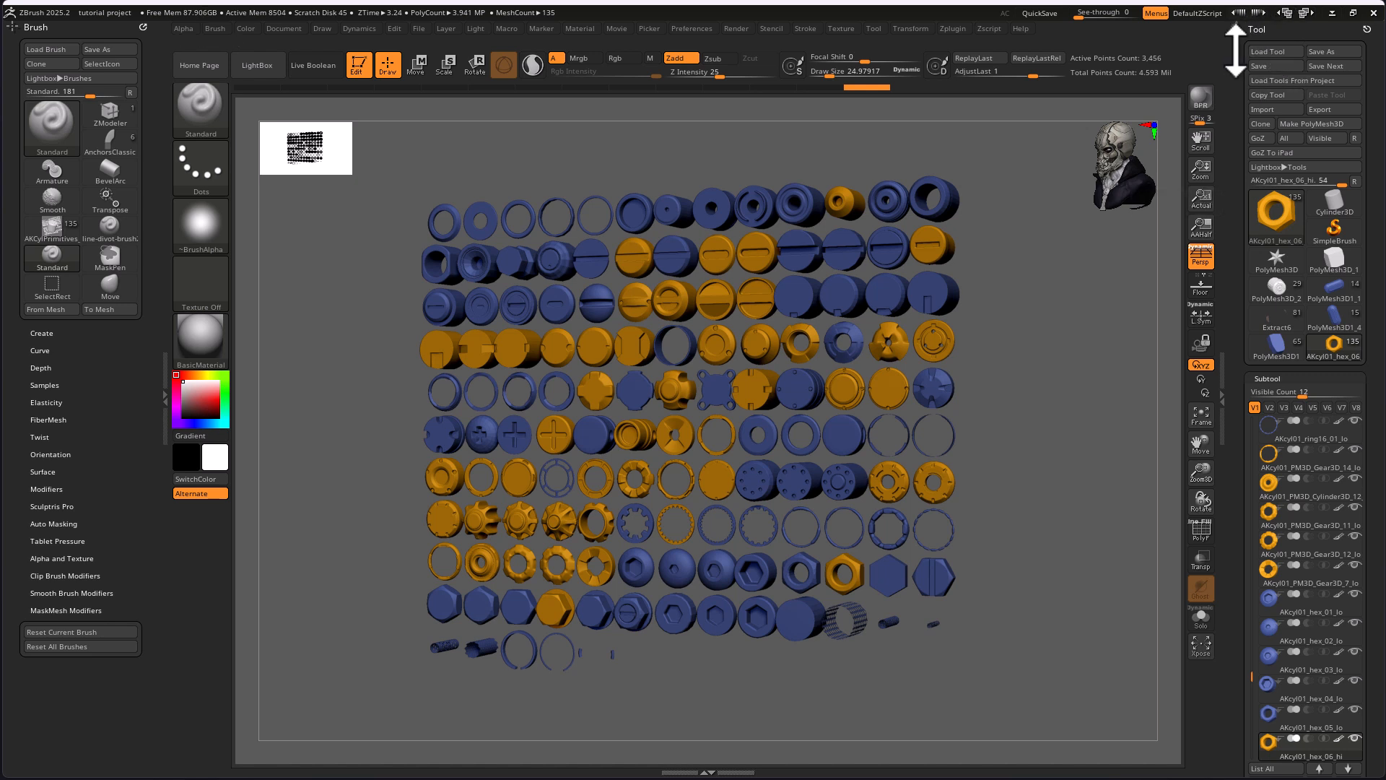
pyautogui.click(1278, 52)
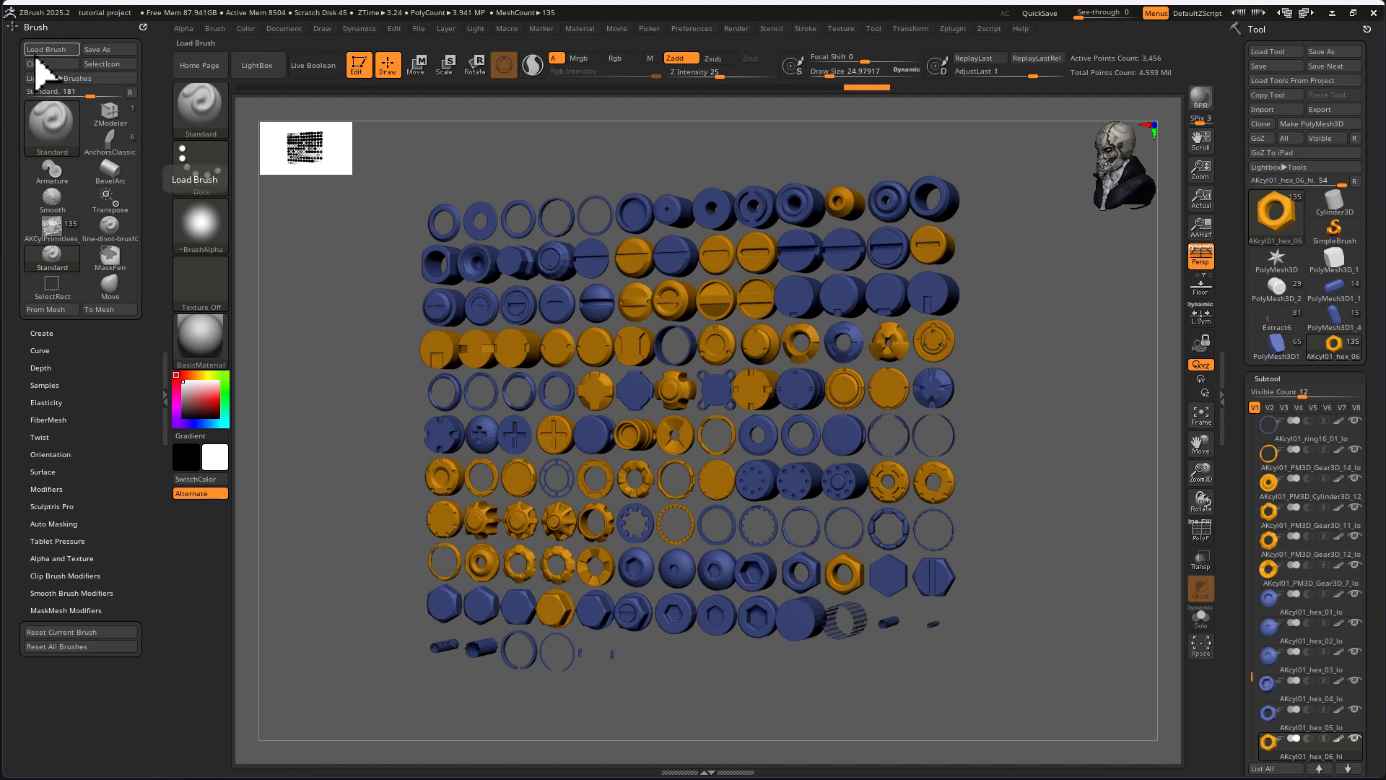
pyautogui.moveTo(68, 238)
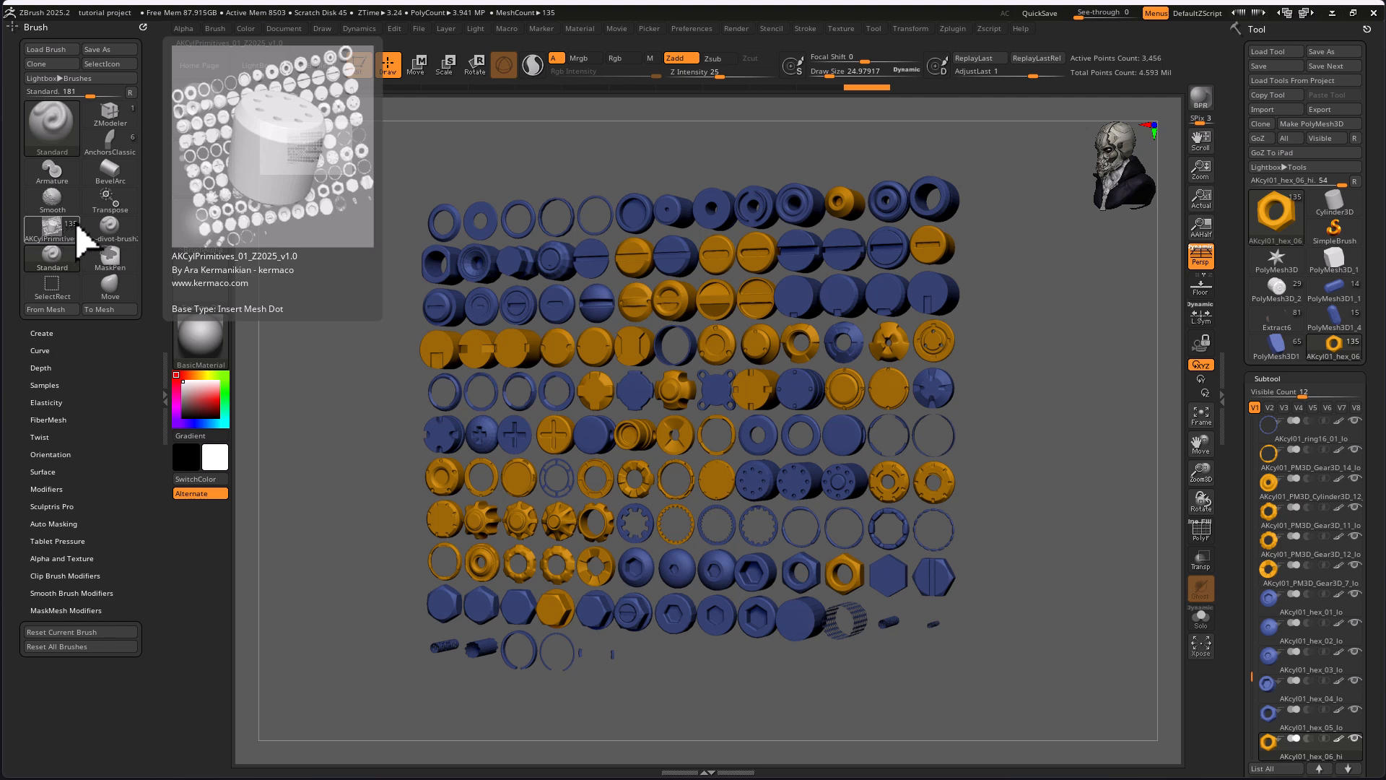
pyautogui.moveTo(128, 238)
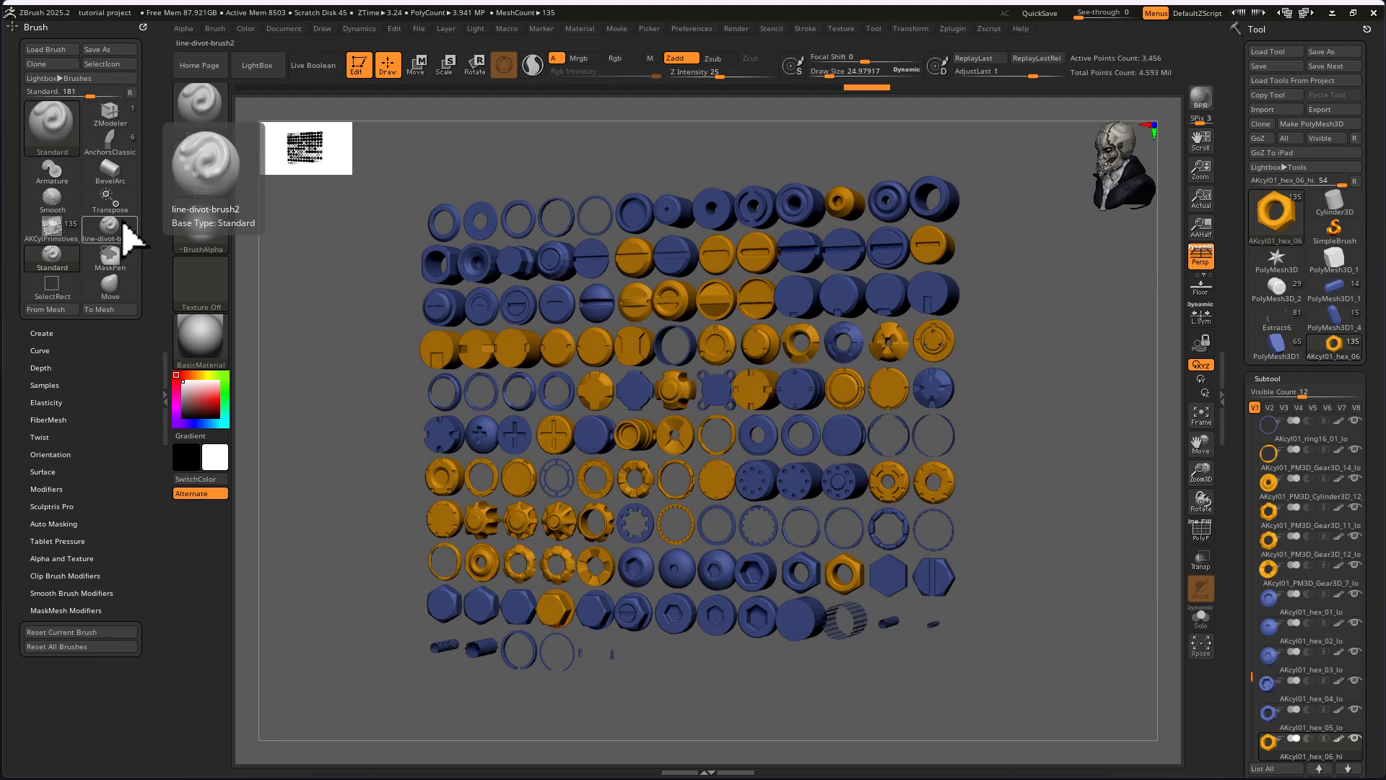
pyautogui.click(63, 237)
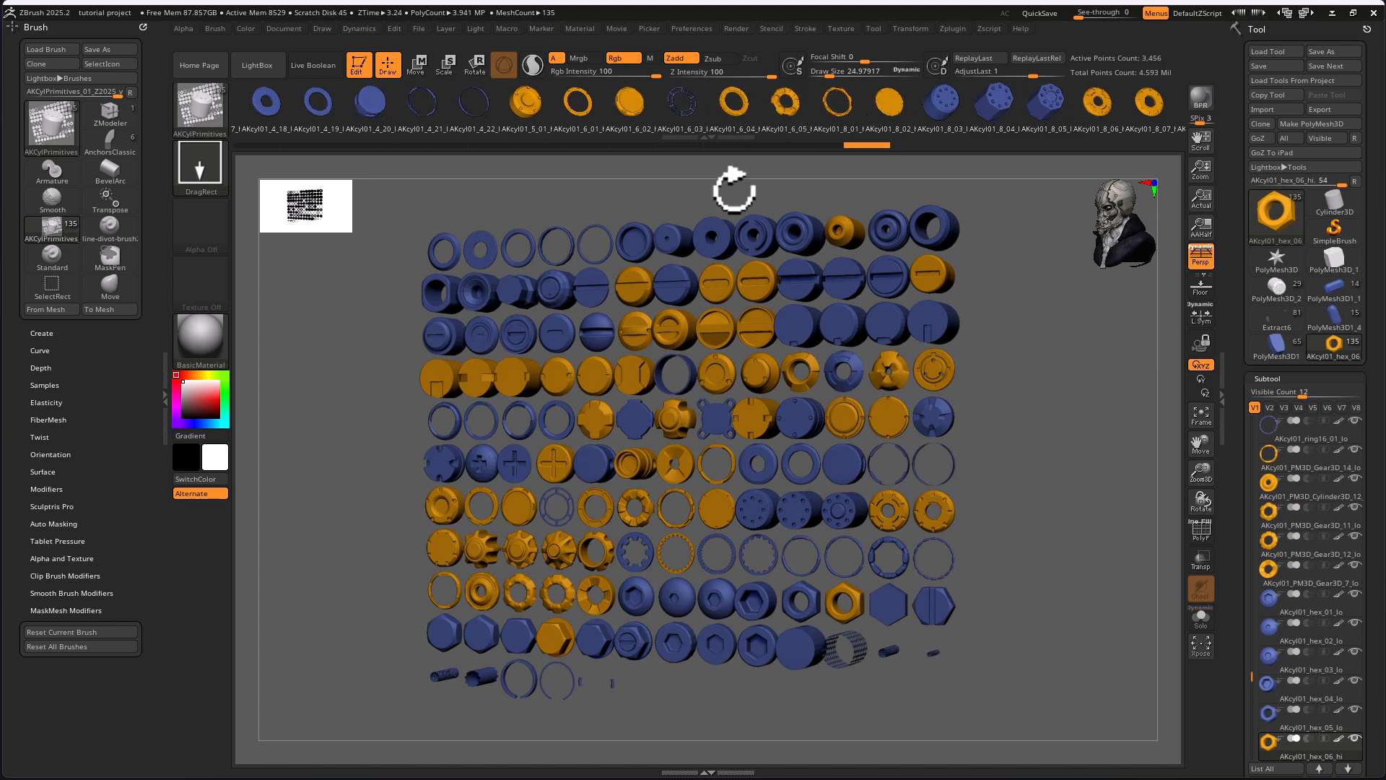
pyautogui.moveTo(707, 142)
pyautogui.mouseDown()
pyautogui.moveTo(708, 224)
pyautogui.moveTo(697, 135)
pyautogui.mouseUp()
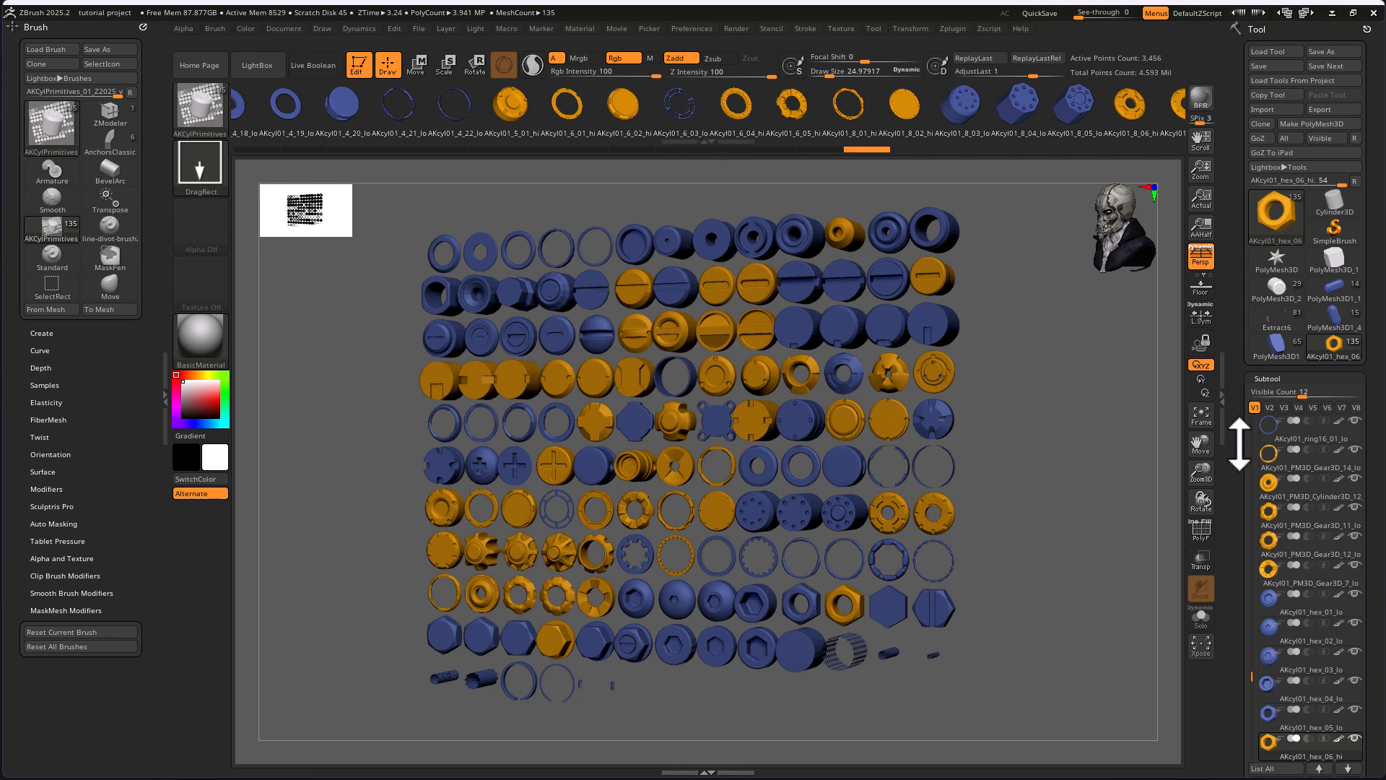
# Examine the subtool list of the cylinder primitives tool
pyautogui.moveTo(1237, 455); pyautogui.dragTo(1237, 362)
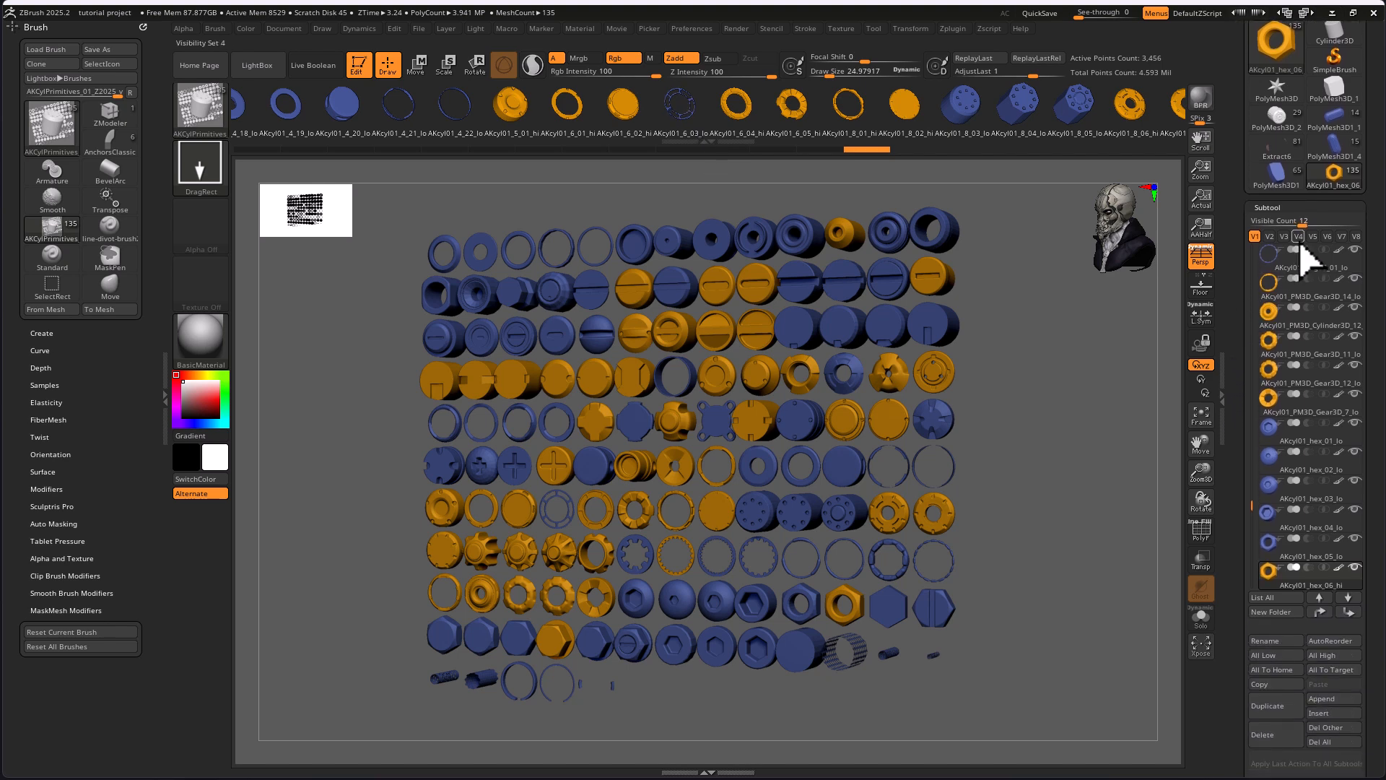
pyautogui.moveTo(1253, 505); pyautogui.dragTo(1274, 527)
pyautogui.moveTo(1268, 527)
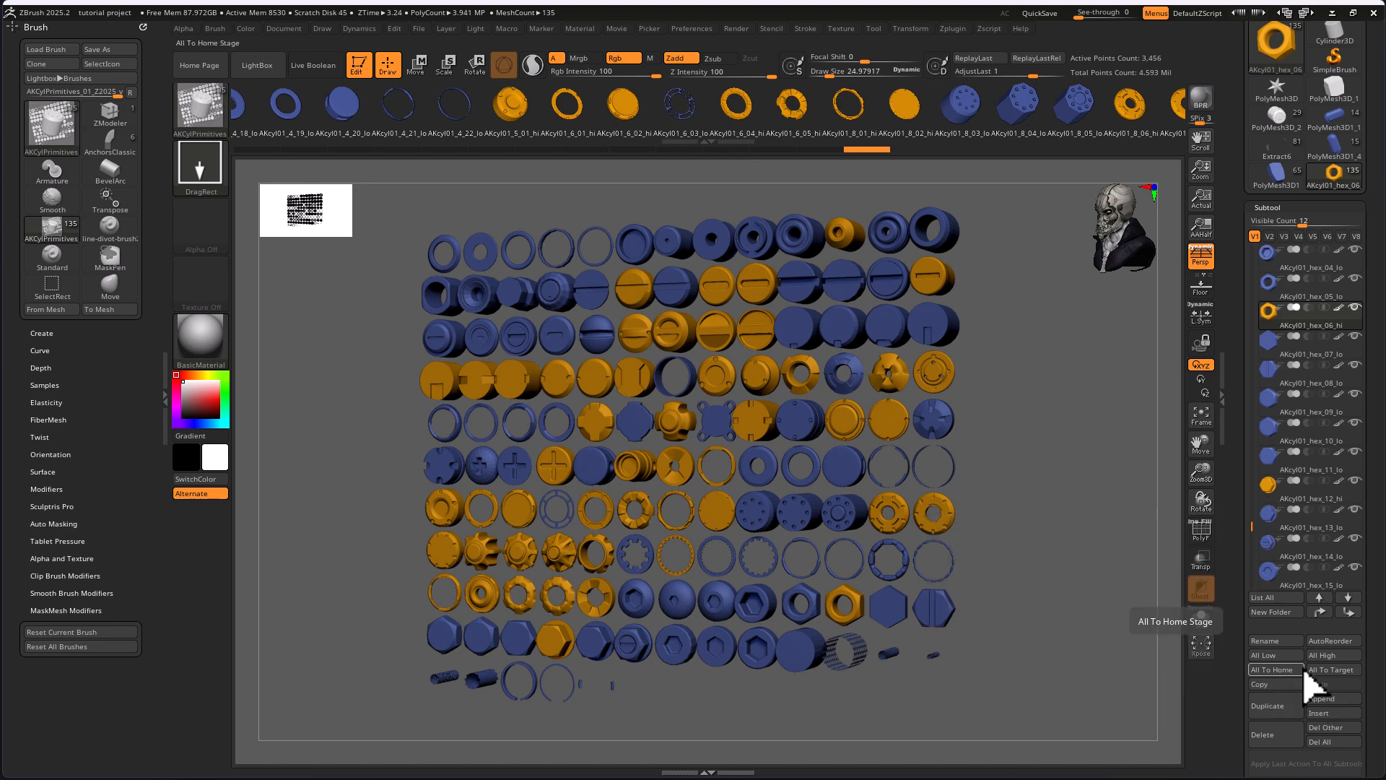
# Switch to the PolyMesh3D star and back to the cylinder primitives tool, framing all its subtools
pyautogui.click(1276, 90)
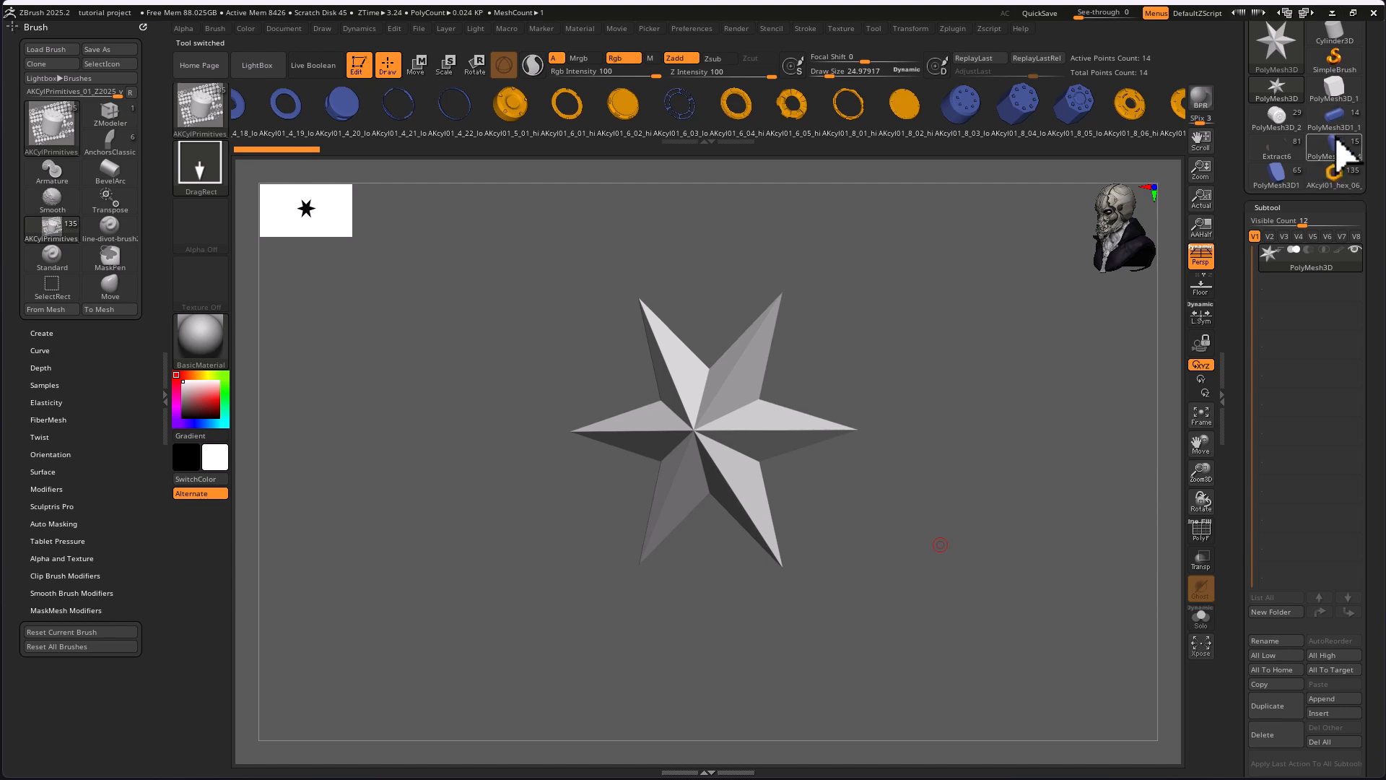
pyautogui.click(1333, 172)
pyautogui.keyDown('ctrl'); pyautogui.moveTo(902, 581); pyautogui.dragTo(802, 532, button='right'); pyautogui.keyUp('ctrl')
pyautogui.press('f')
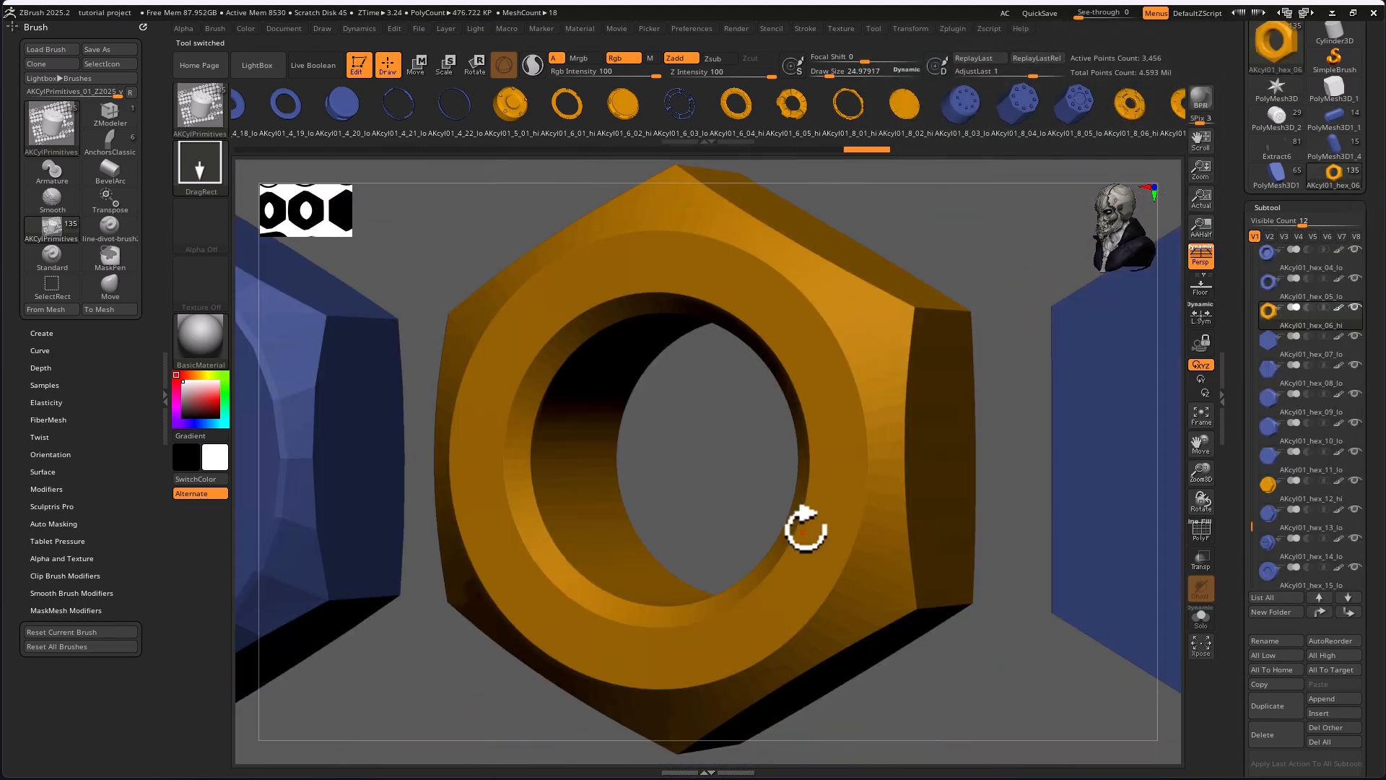
pyautogui.press('f')
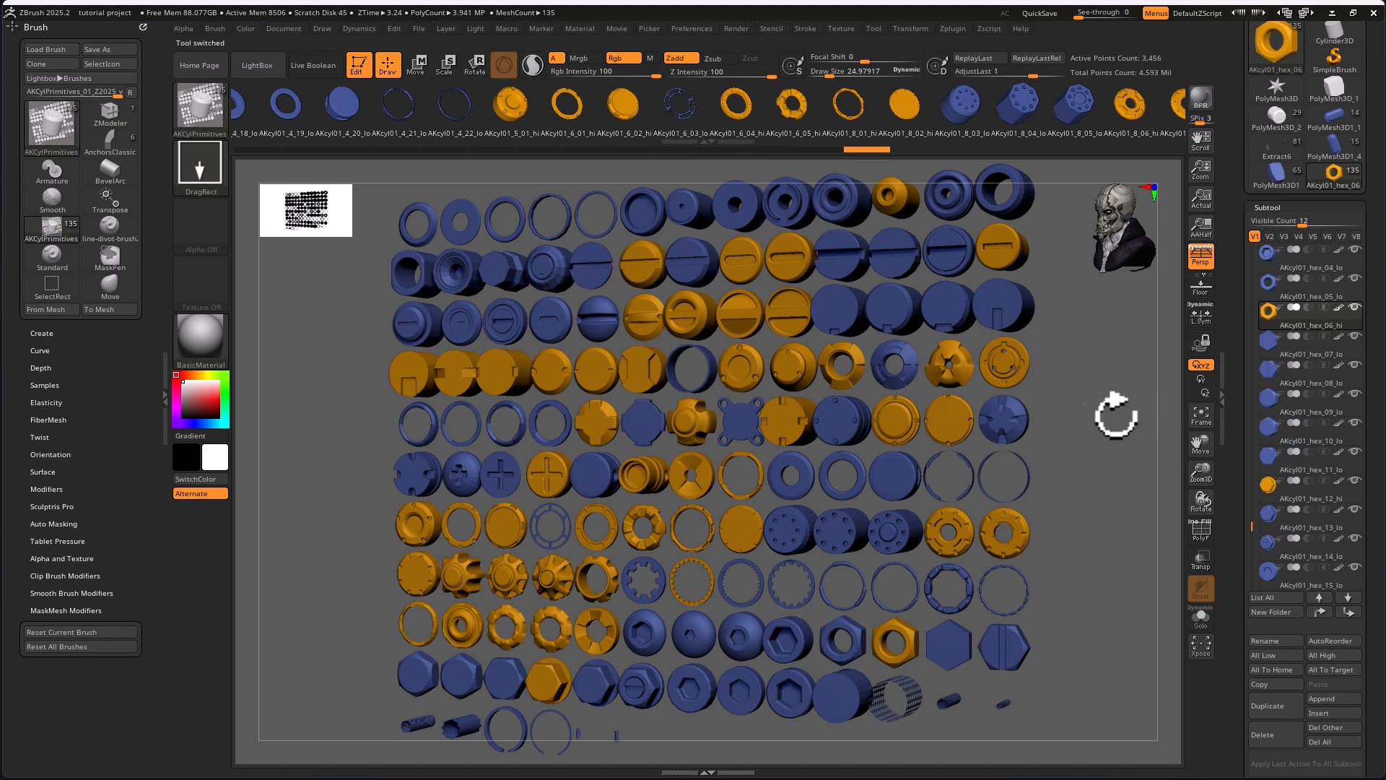
pyautogui.press('n')
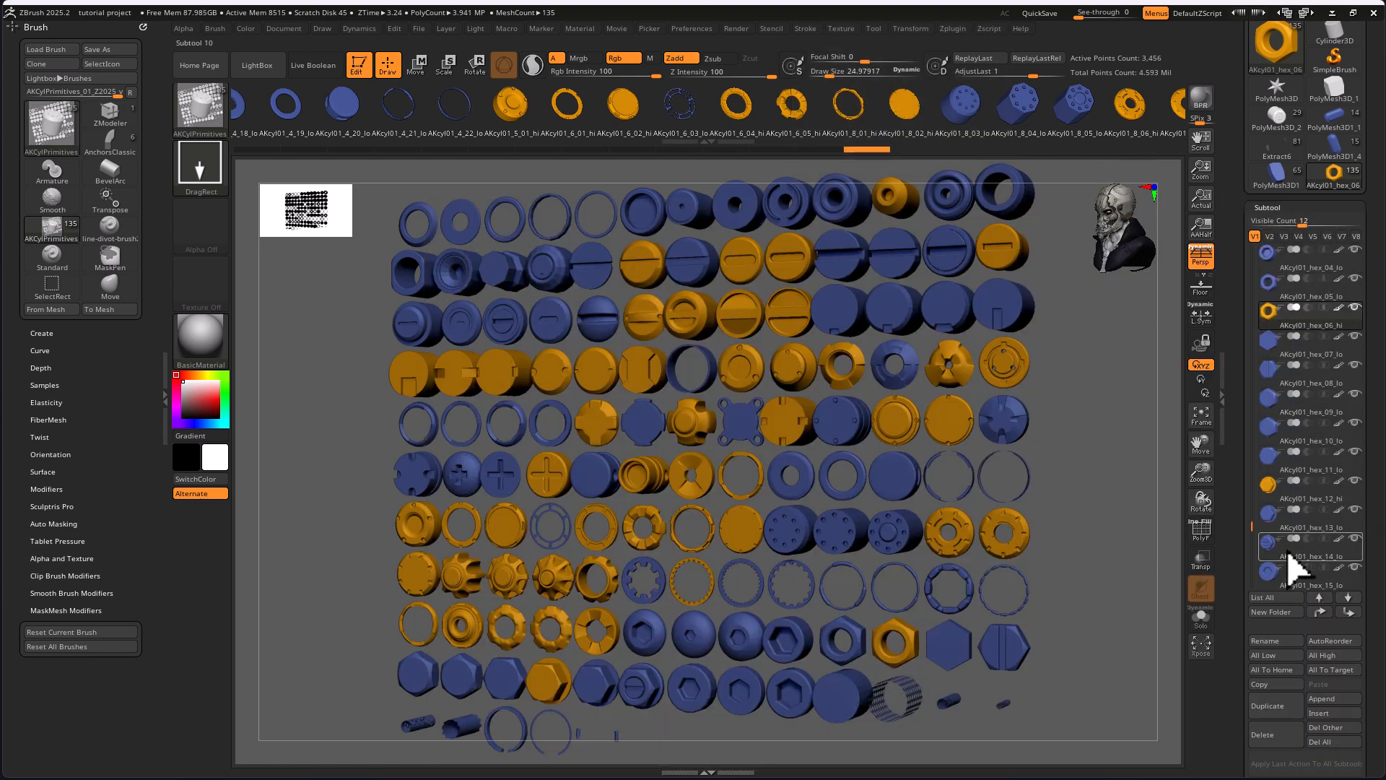
# Collapse the exploded subtools with Xpose View and spread them out again
pyautogui.click(1198, 645)
pyautogui.click(1192, 649)
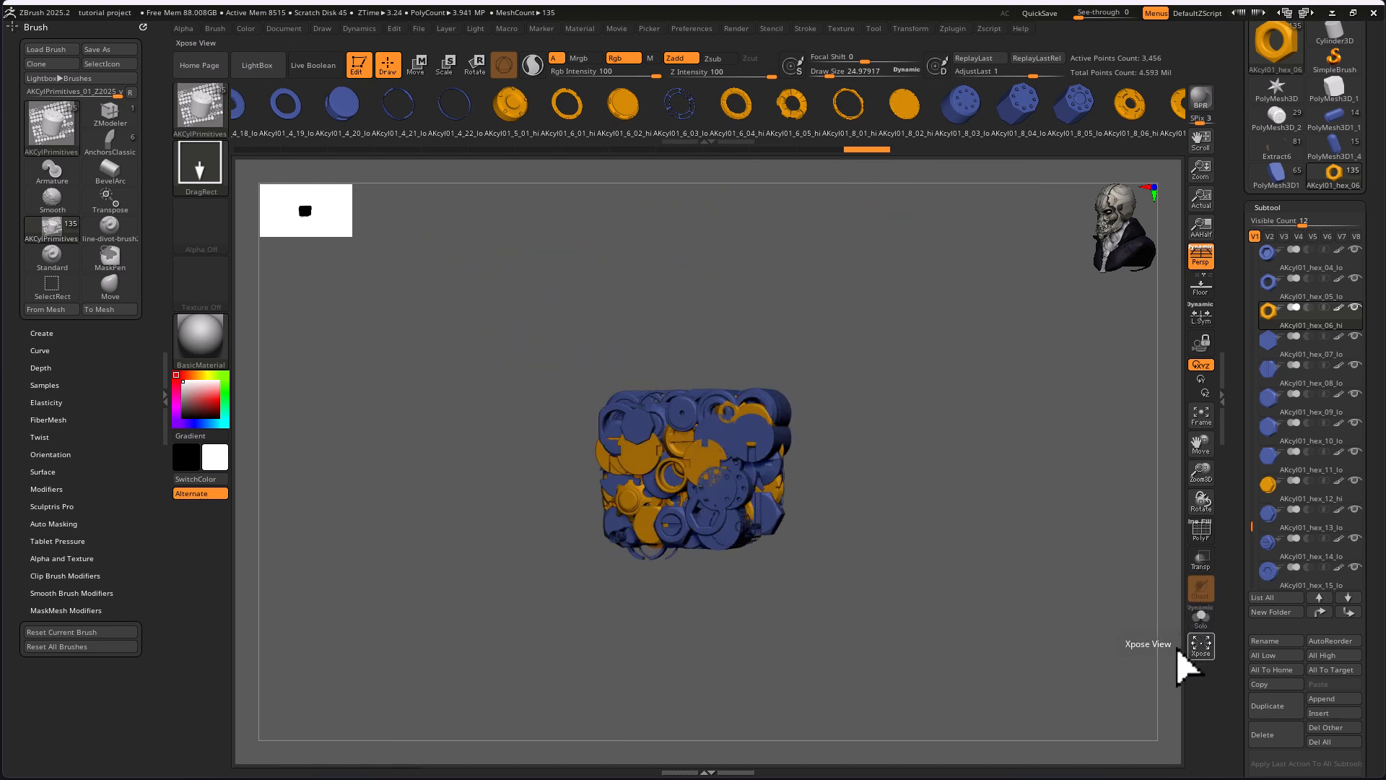
pyautogui.moveTo(655, 461); pyautogui.dragTo(798, 517)
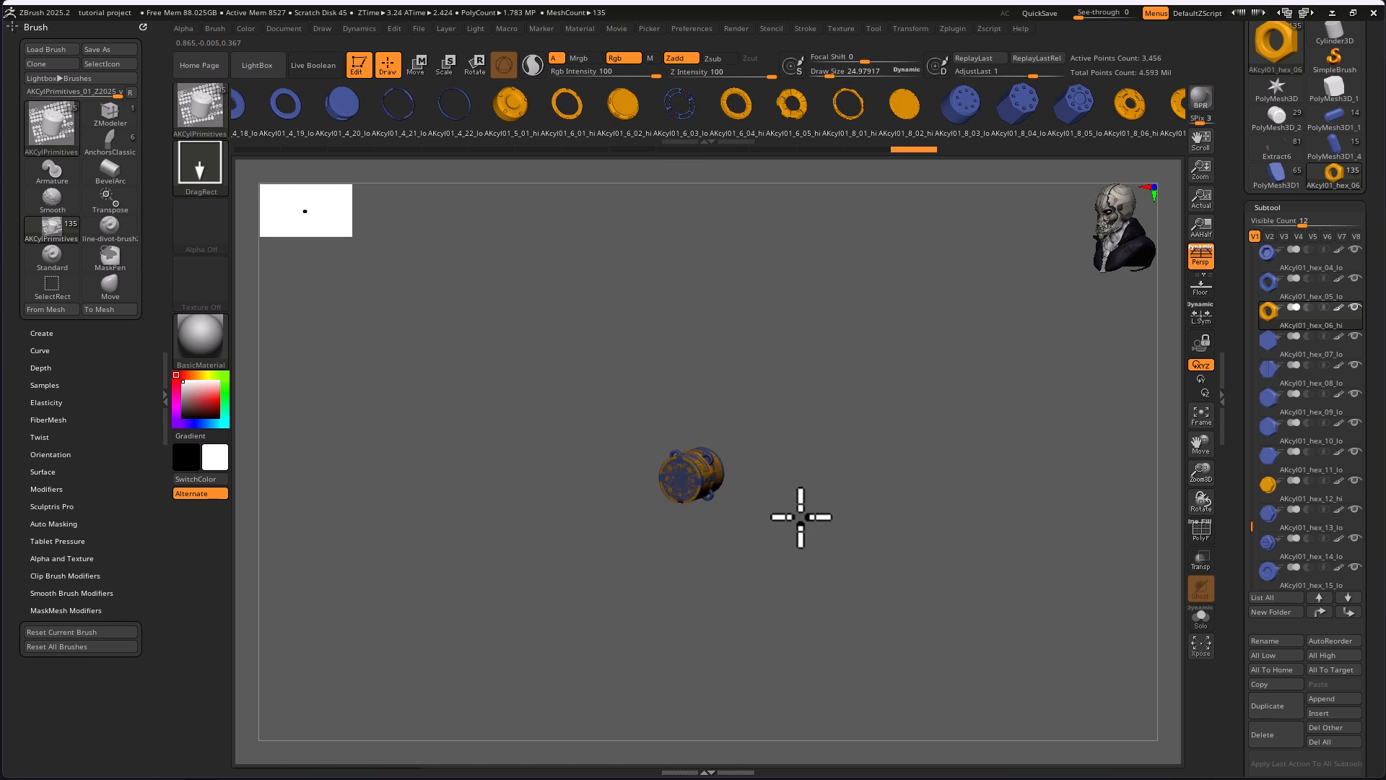
pyautogui.click(1200, 648)
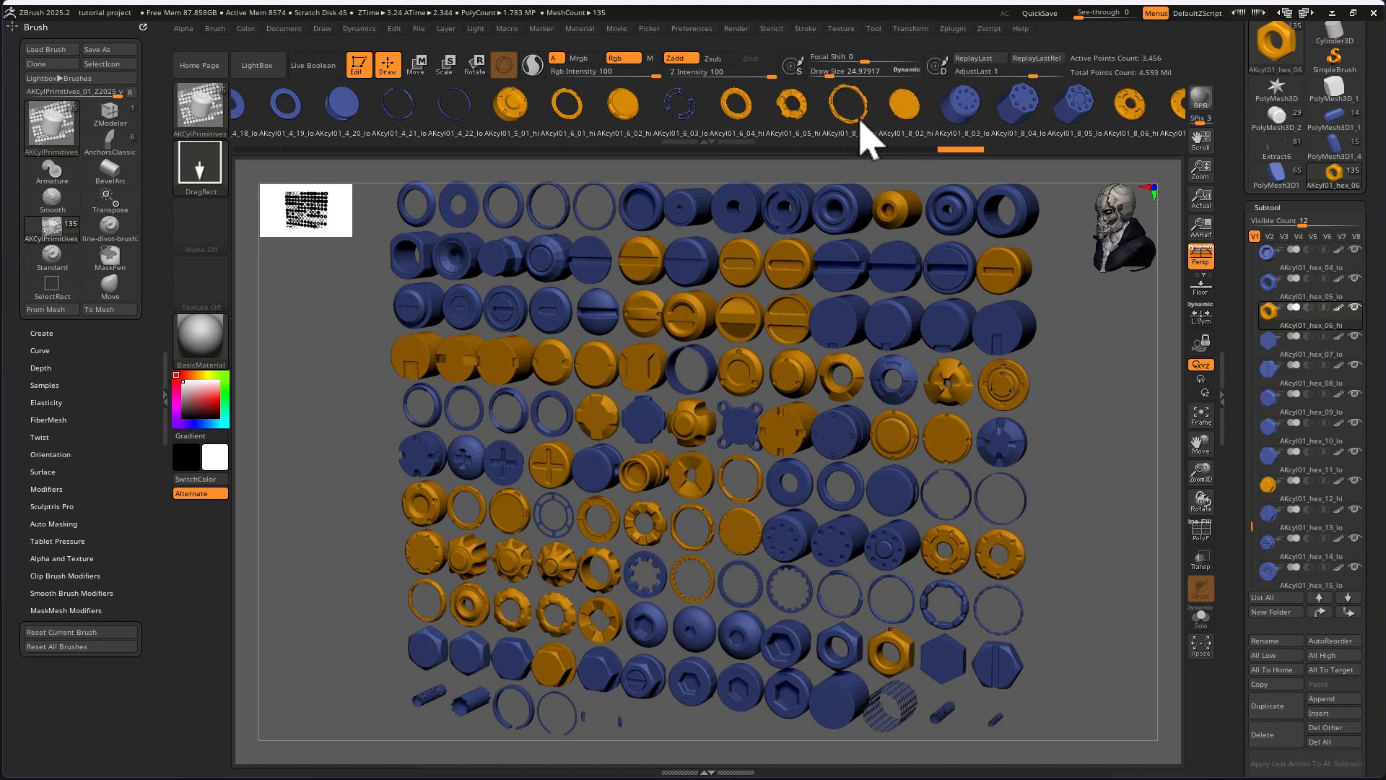
# Switch to the PolyMesh3D star tool as the base mesh for the primitives
pyautogui.moveTo(937, 124); pyautogui.dragTo(796, 110)
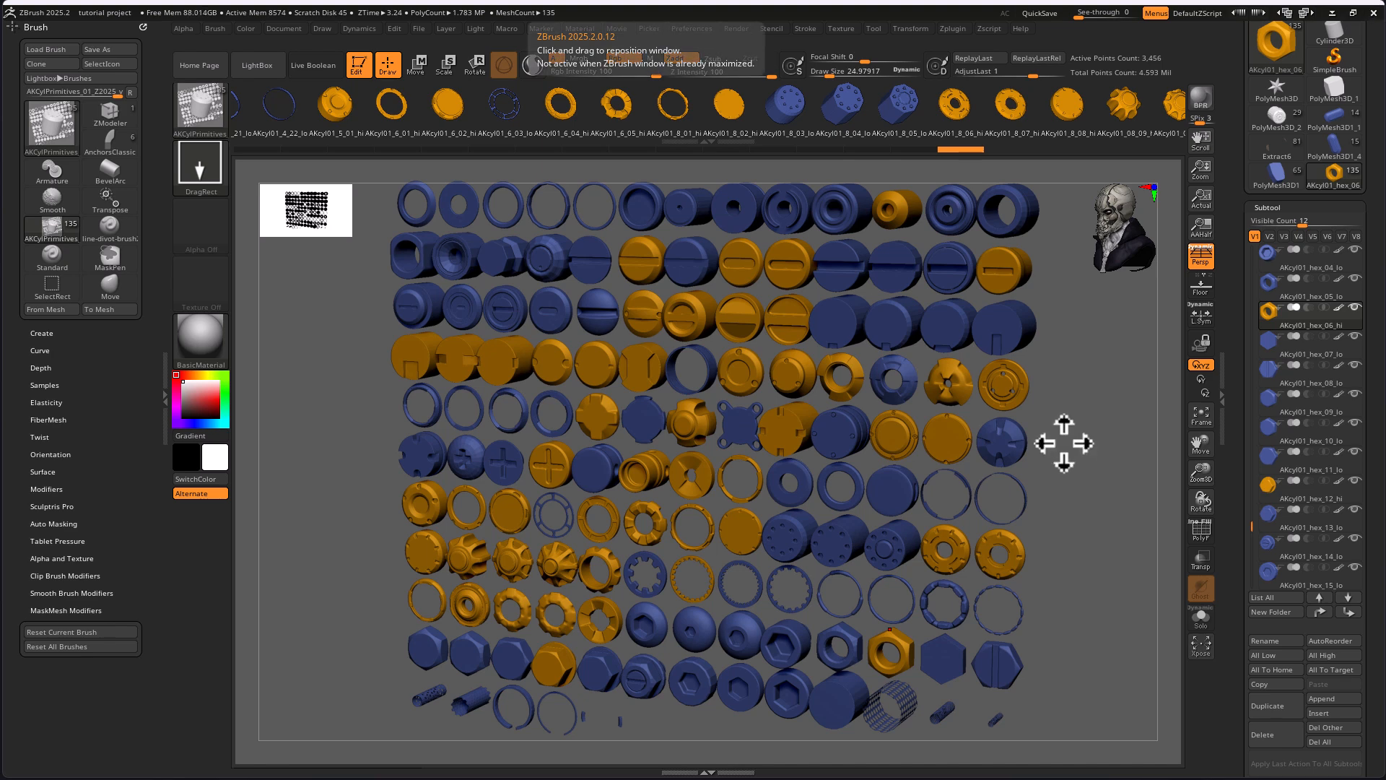
pyautogui.moveTo(1088, 459); pyautogui.dragTo(1046, 453)
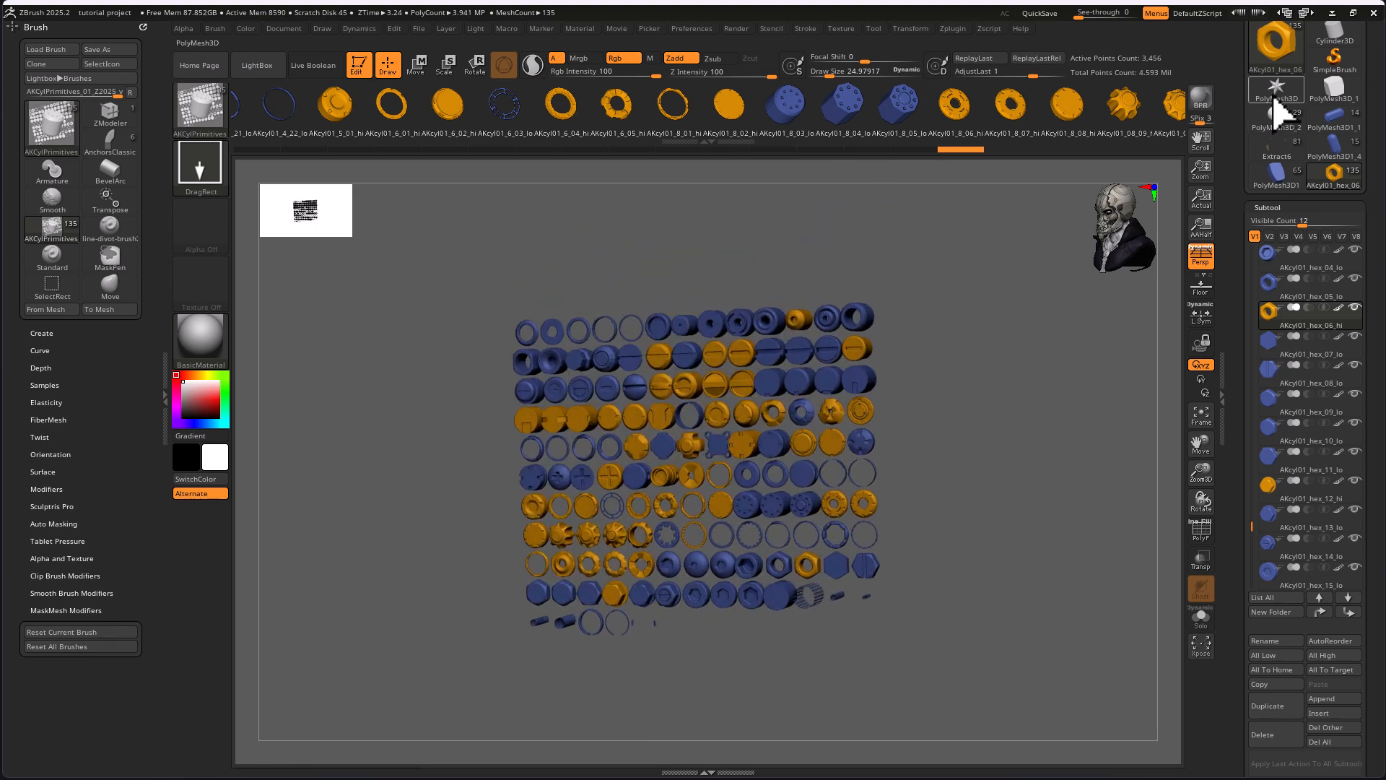
pyautogui.click(1275, 92)
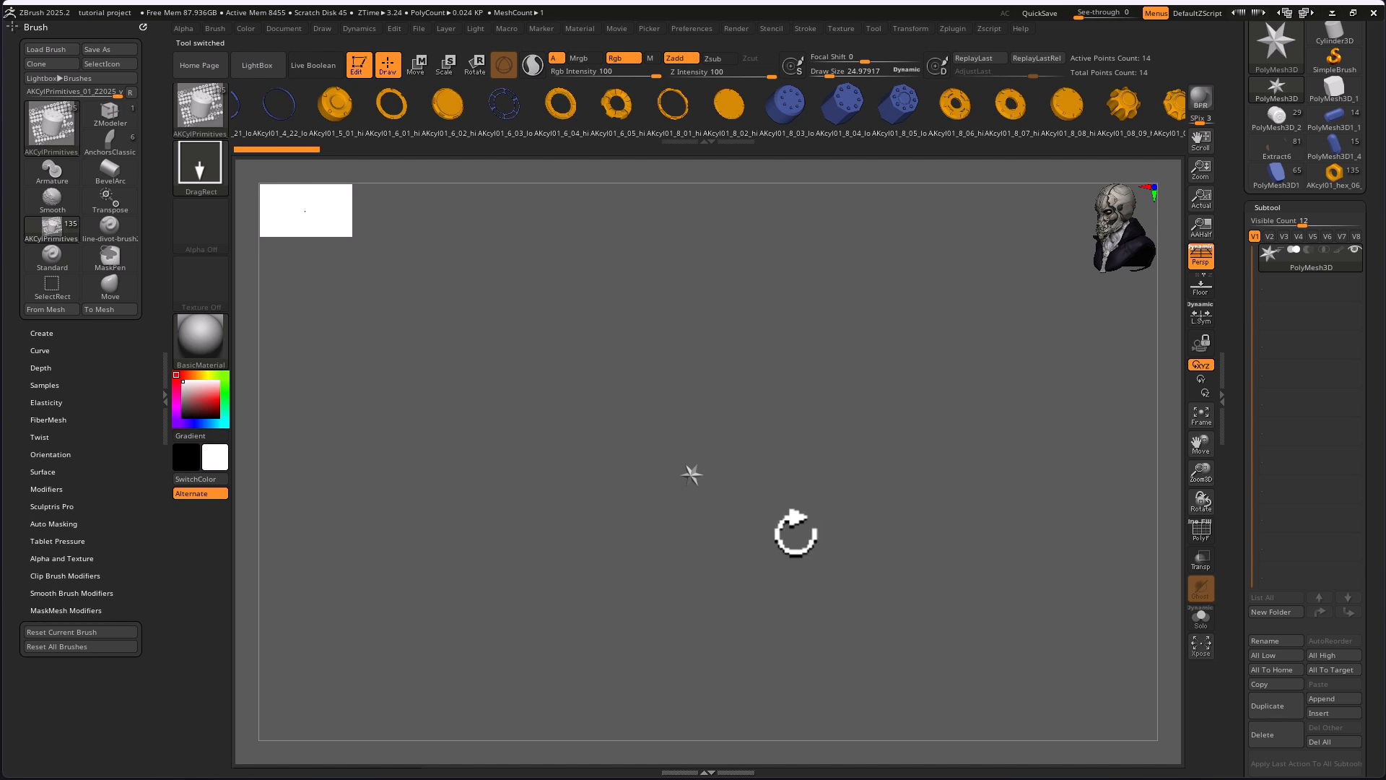
pyautogui.keyDown('alt'); pyautogui.moveTo(765, 514); pyautogui.dragTo(952, 595); pyautogui.keyUp('alt')
pyautogui.moveTo(837, 520); pyautogui.dragTo(862, 534)
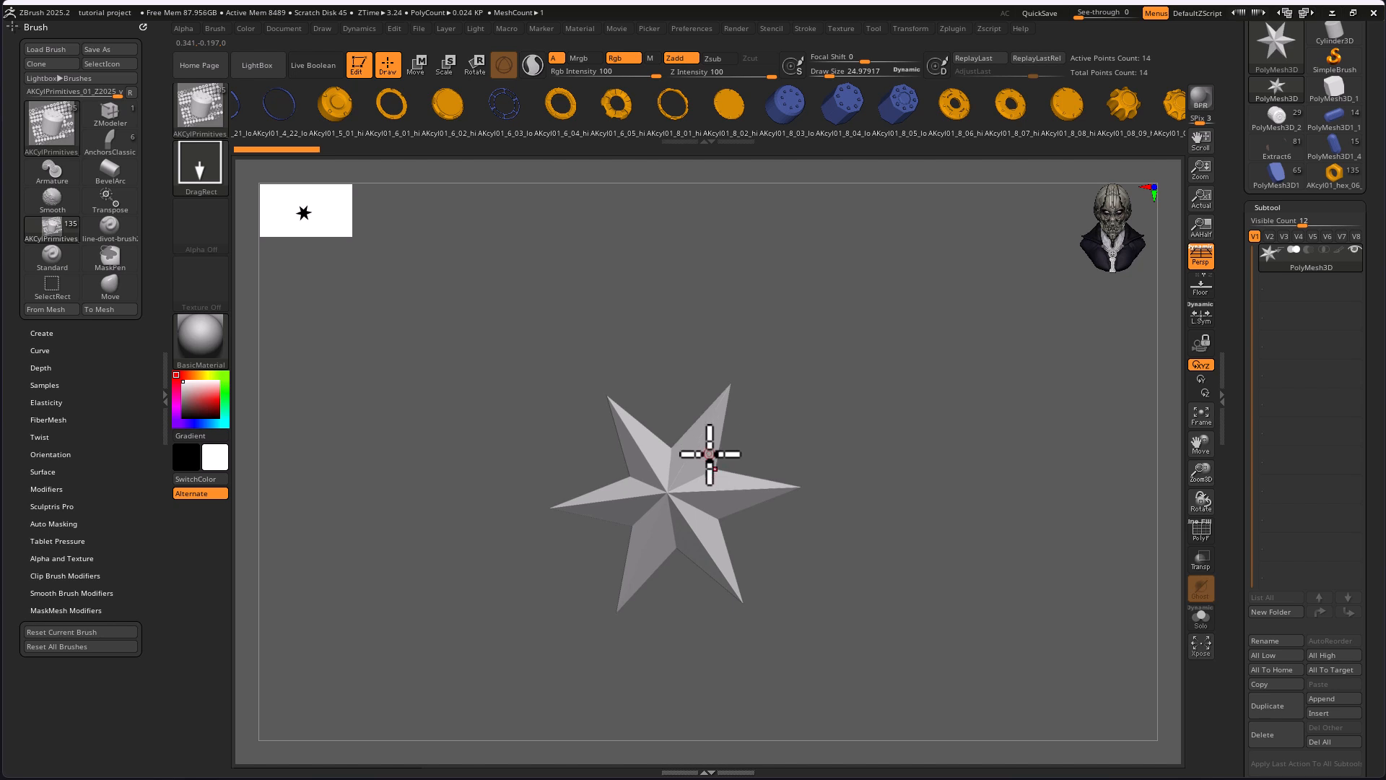
# Try inserting a primitive from the brush onto the star mesh and undo it
pyautogui.moveTo(710, 460); pyautogui.dragTo(757, 556)
pyautogui.hotkey('ctrl', 'z')
pyautogui.hotkey('ctrl', 'z')
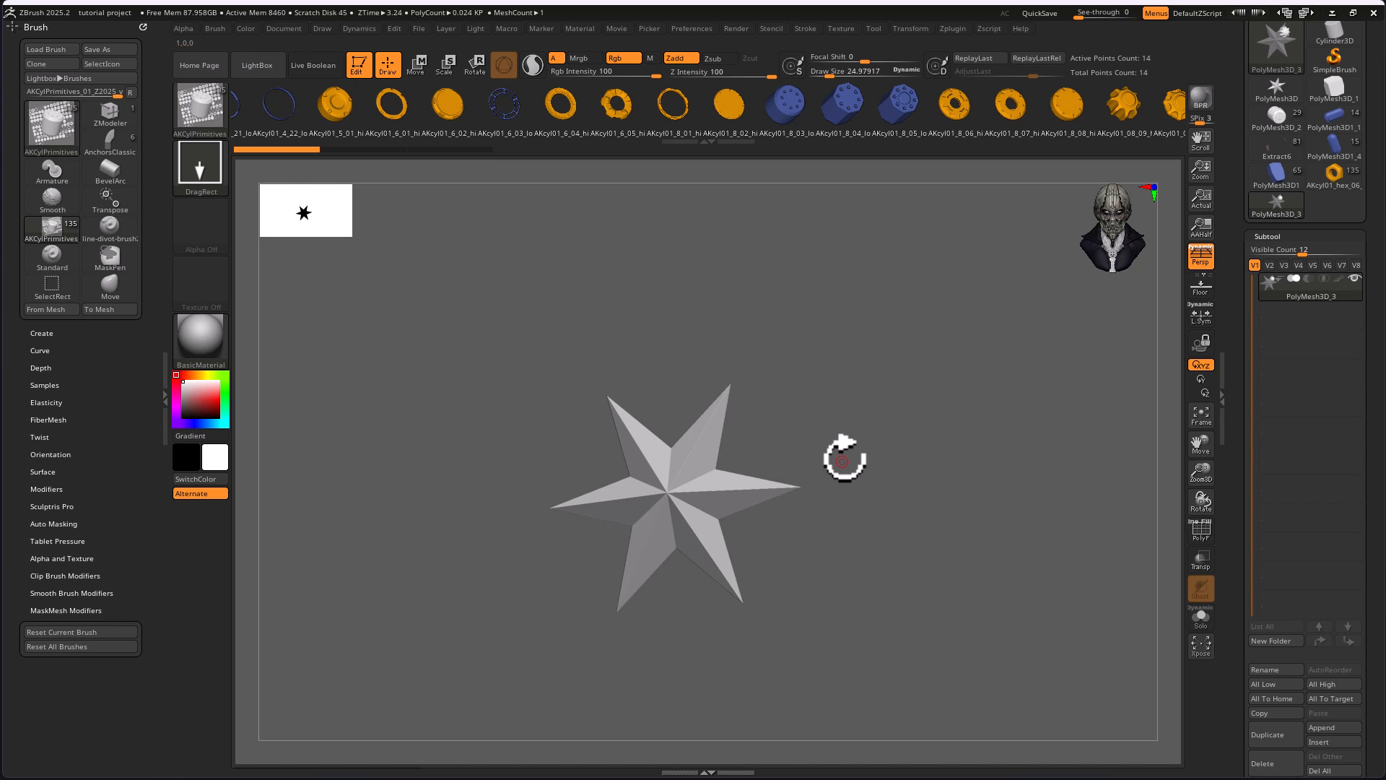
# Activate the Move gizmo, replace the star mesh with the ribbed gear cap primitive, and show its polyframe
pyautogui.press('w')
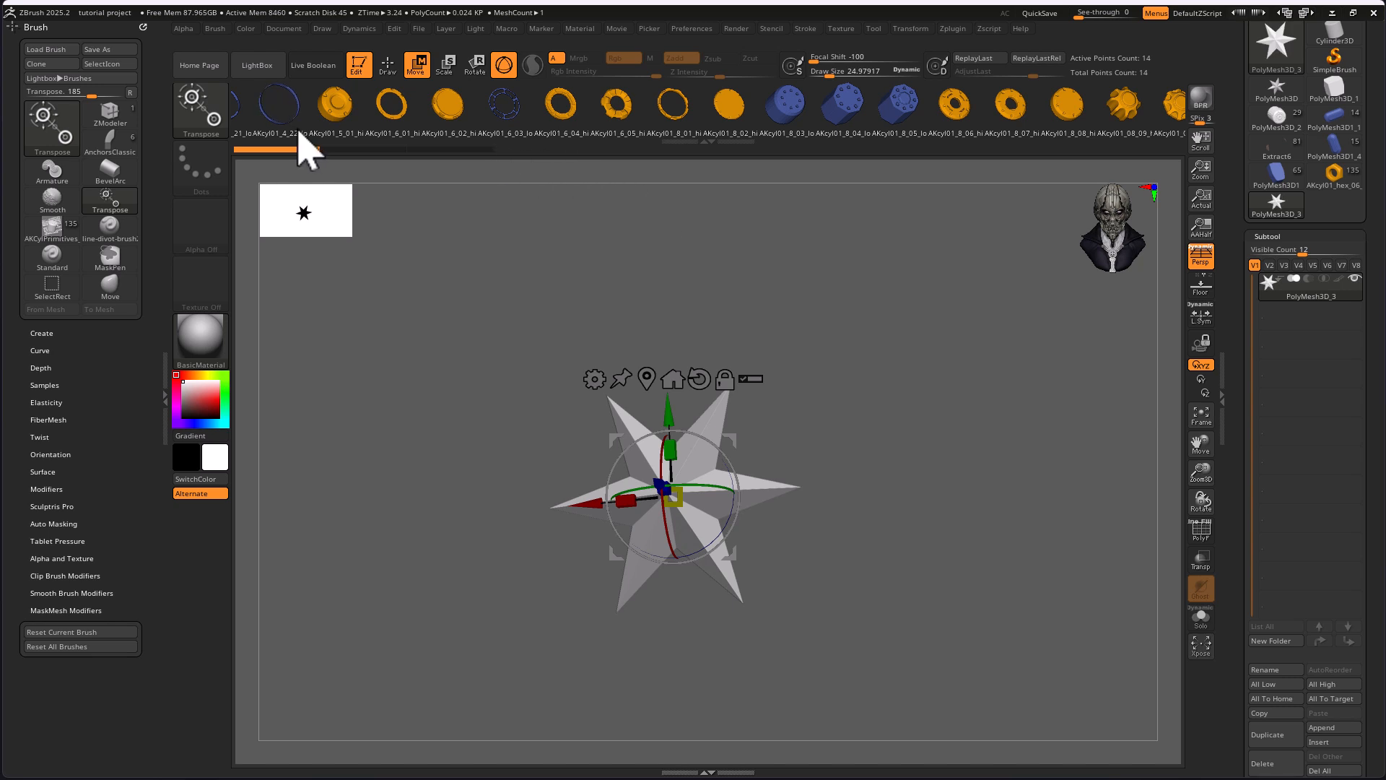
pyautogui.moveTo(907, 436); pyautogui.dragTo(934, 383)
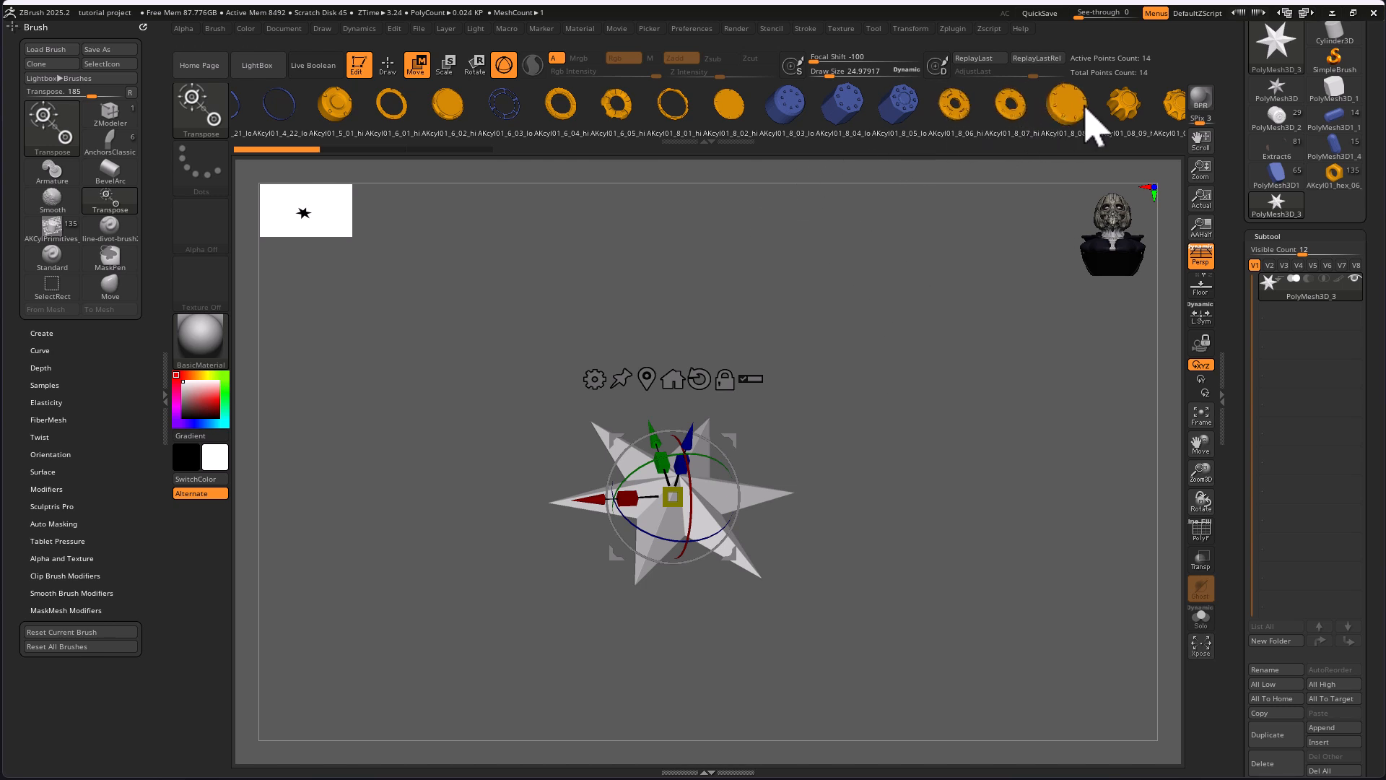
pyautogui.click(1159, 114)
pyautogui.moveTo(976, 108); pyautogui.dragTo(1047, 116)
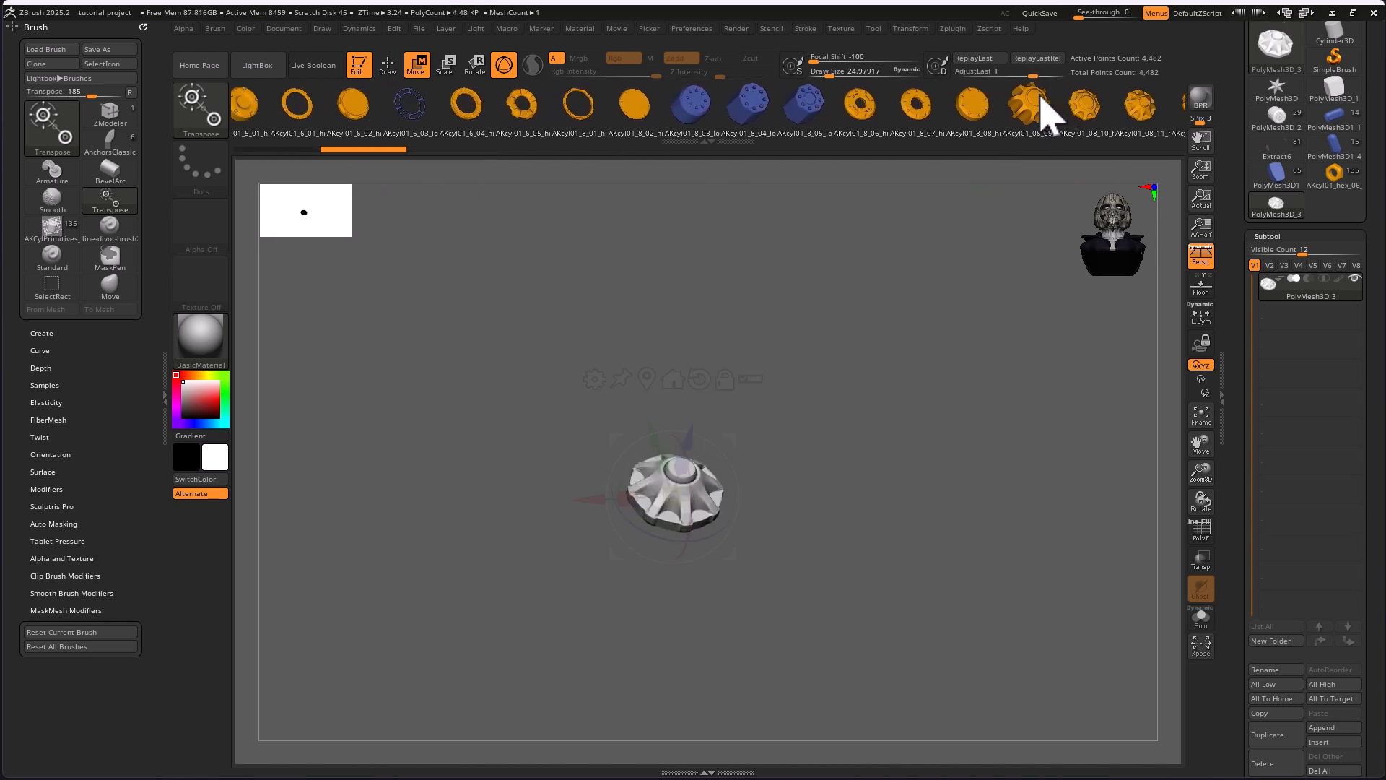
pyautogui.keyDown('alt'); pyautogui.moveTo(891, 486); pyautogui.dragTo(1030, 512); pyautogui.keyUp('alt')
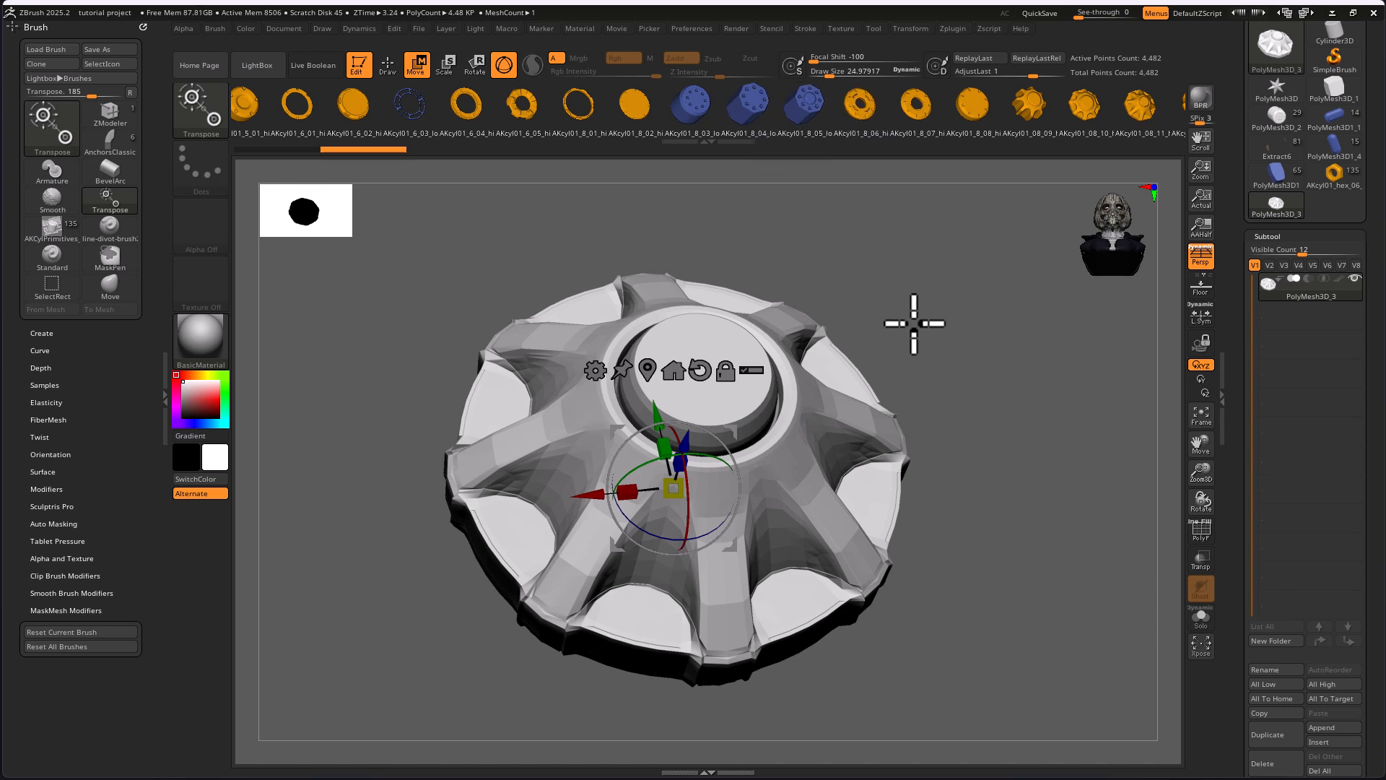
pyautogui.click(1201, 532)
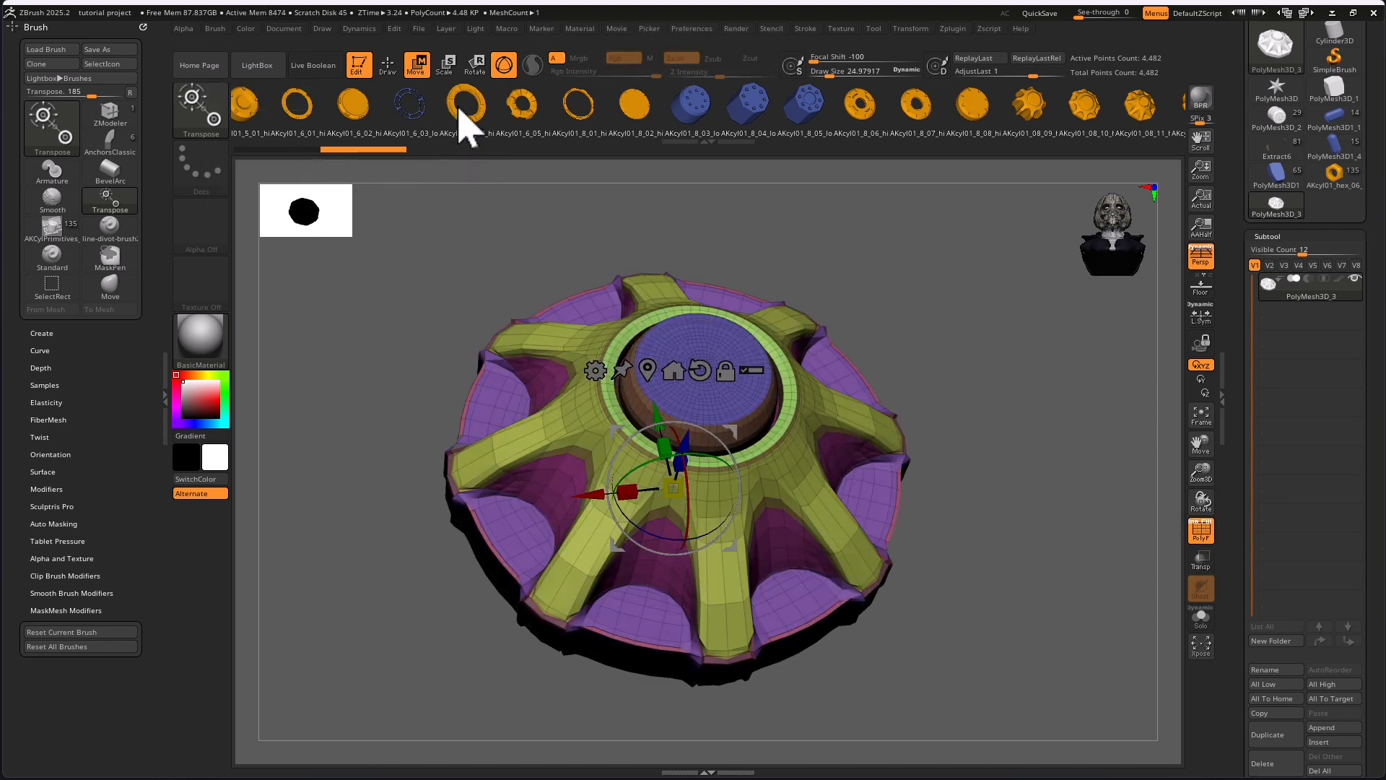
# Replace the gear cap with the notched ring primitive AKcyl01_8_01_hi and inspect its topology
pyautogui.click(596, 114)
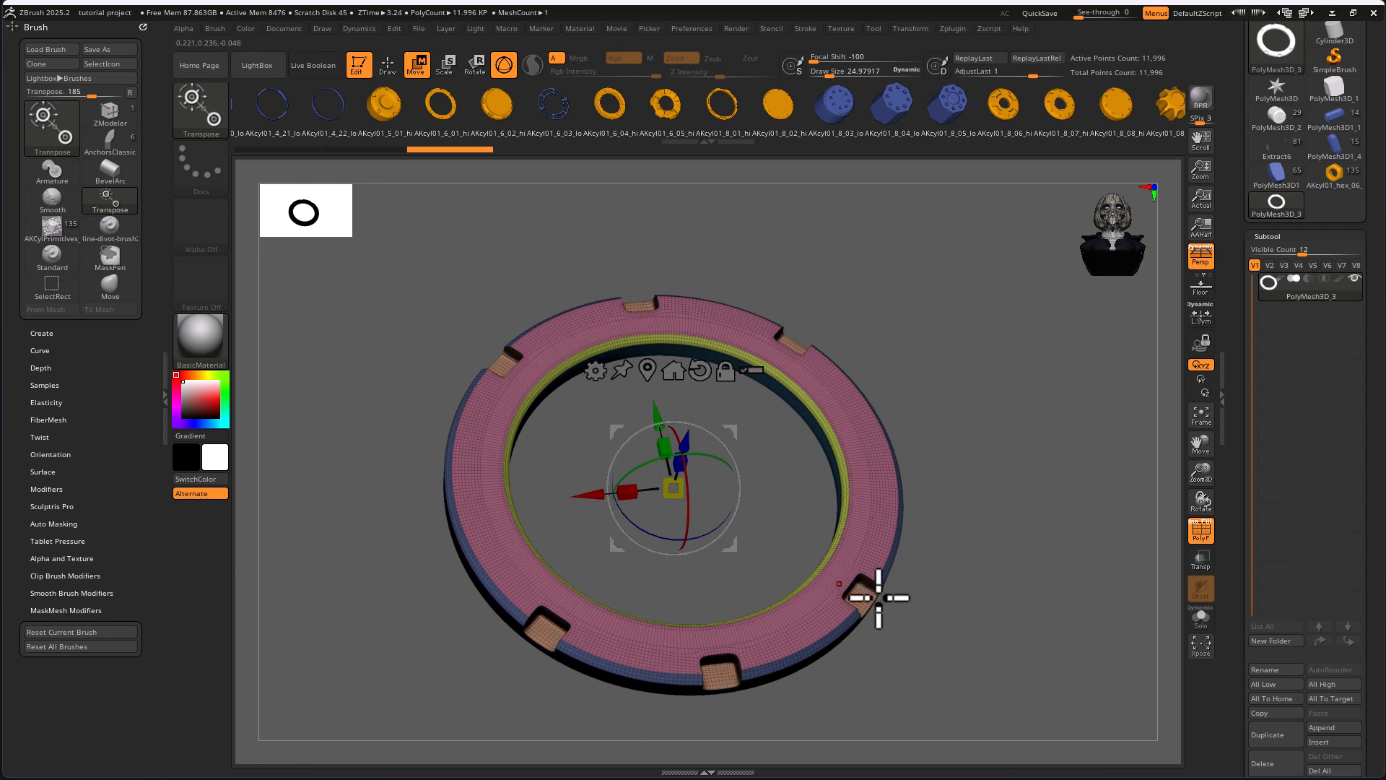
pyautogui.moveTo(987, 613)
pyautogui.mouseDown()
pyautogui.moveTo(950, 504)
pyautogui.moveTo(943, 344)
pyautogui.moveTo(975, 578)
pyautogui.moveTo(993, 587)
pyautogui.moveTo(959, 610)
pyautogui.moveTo(859, 438)
pyautogui.moveTo(929, 479)
pyautogui.moveTo(986, 628)
pyautogui.moveTo(962, 606)
pyautogui.mouseUp()
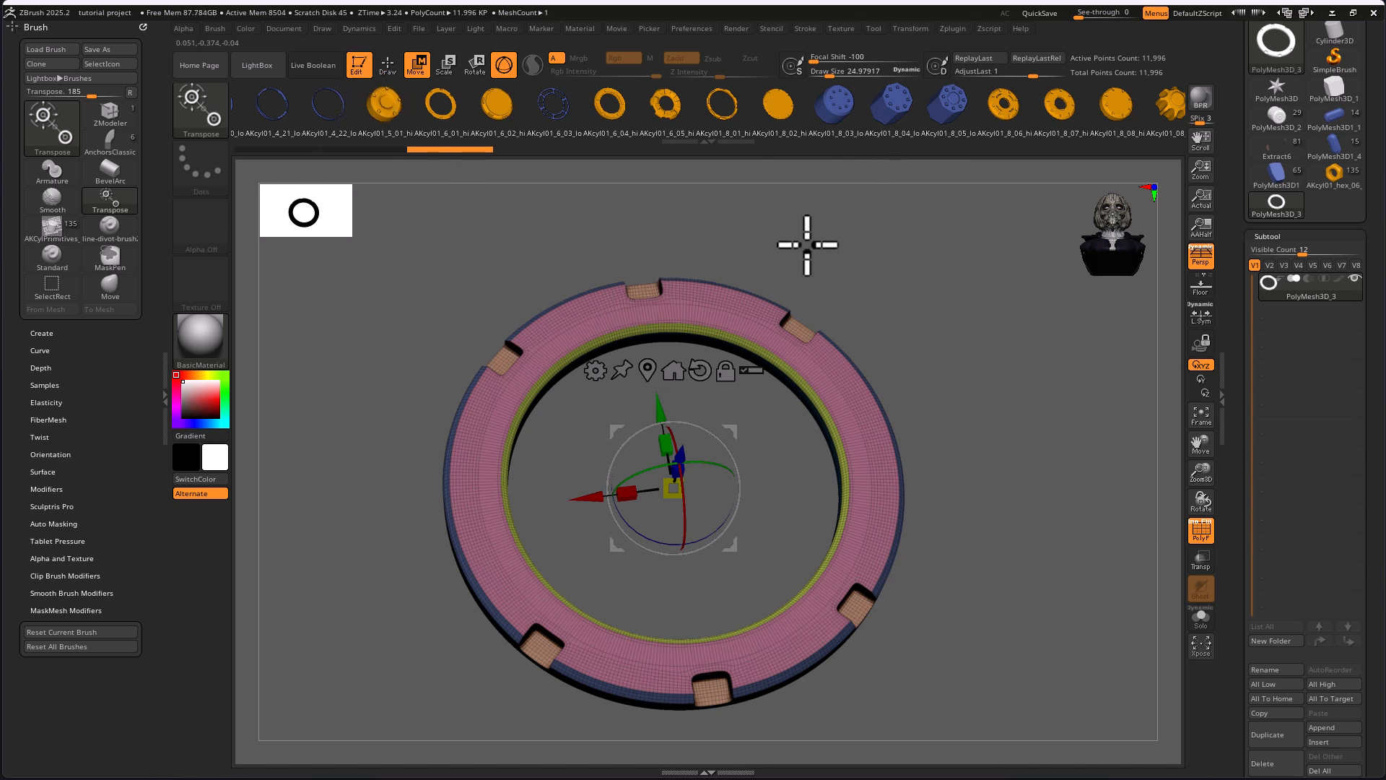
pyautogui.moveTo(1013, 497); pyautogui.dragTo(938, 560)
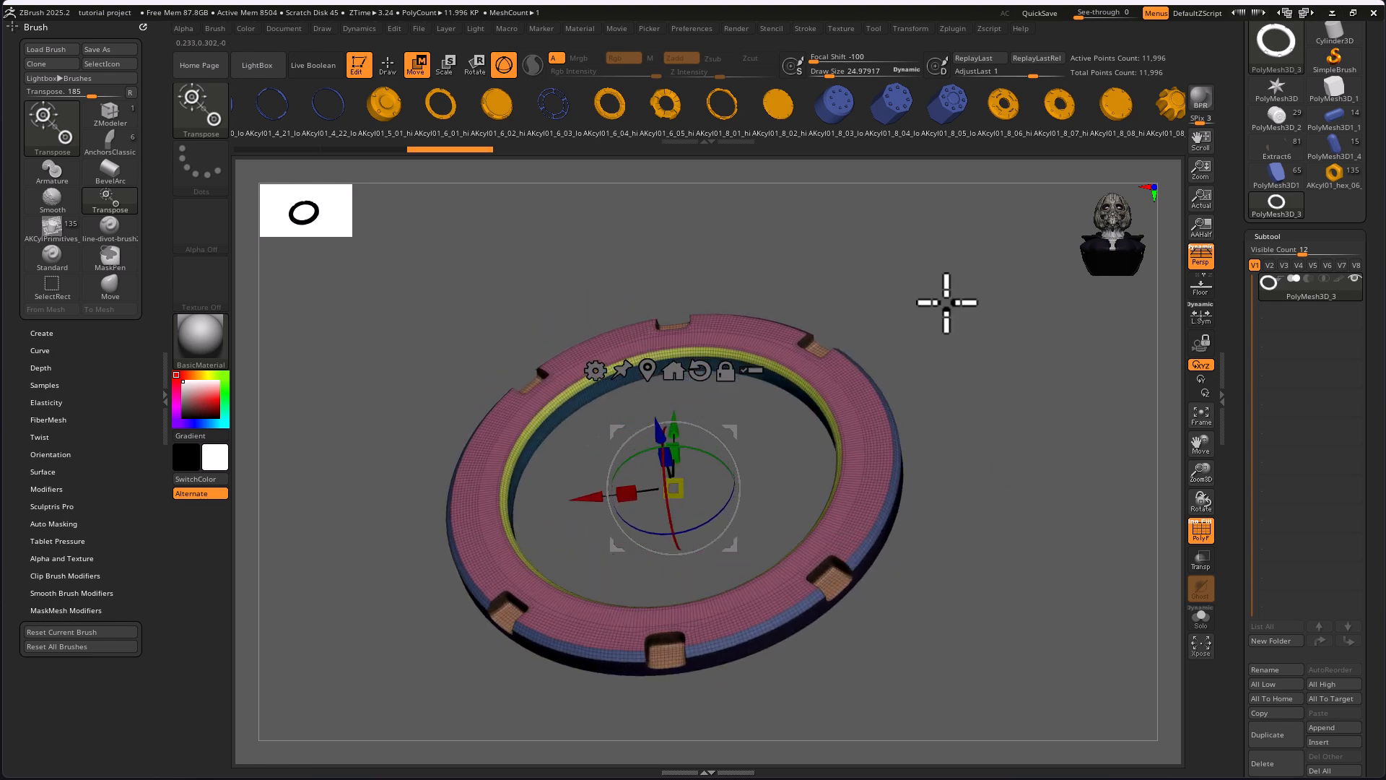
pyautogui.moveTo(872, 211); pyautogui.dragTo(892, 156)
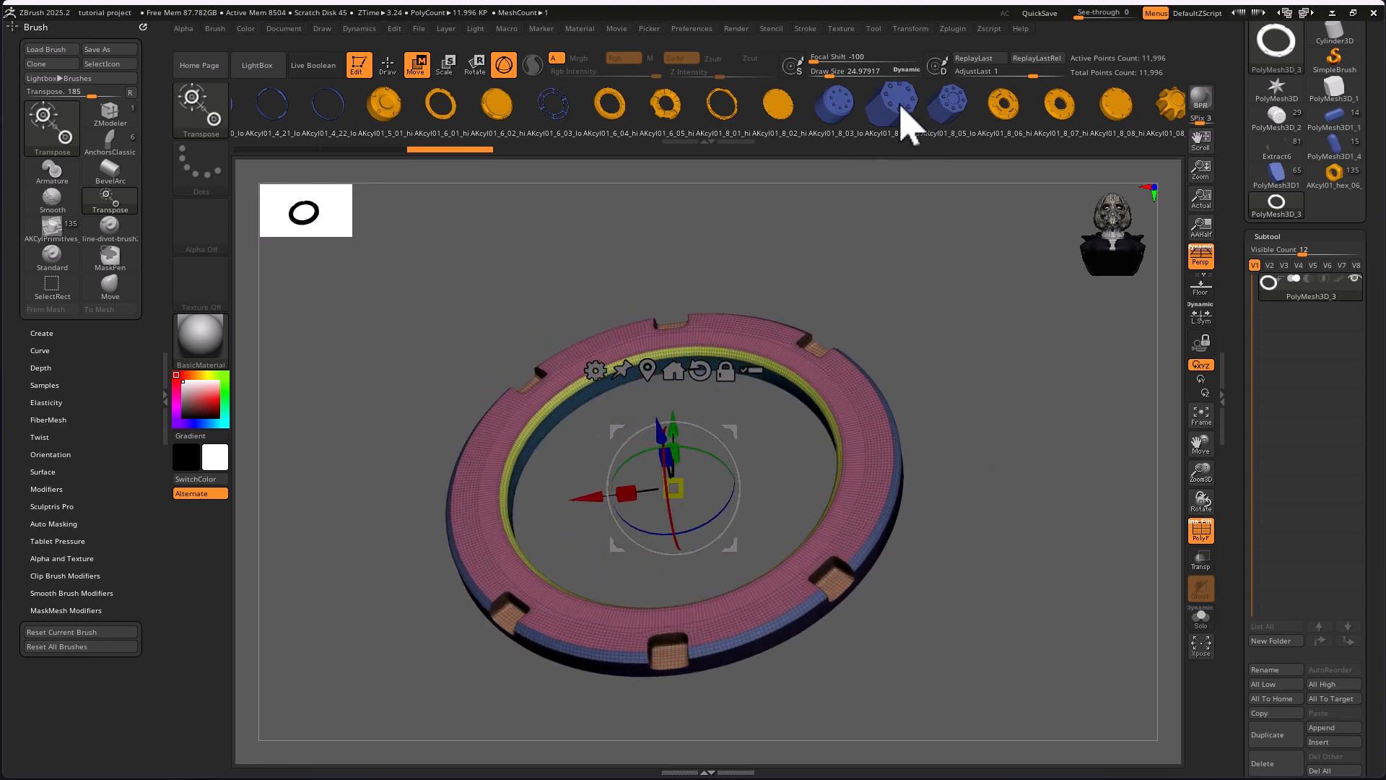
# Replace the ring with the low-poly cylinder primitive with eight holes and turn on its dynamic subdivision
pyautogui.click(895, 108)
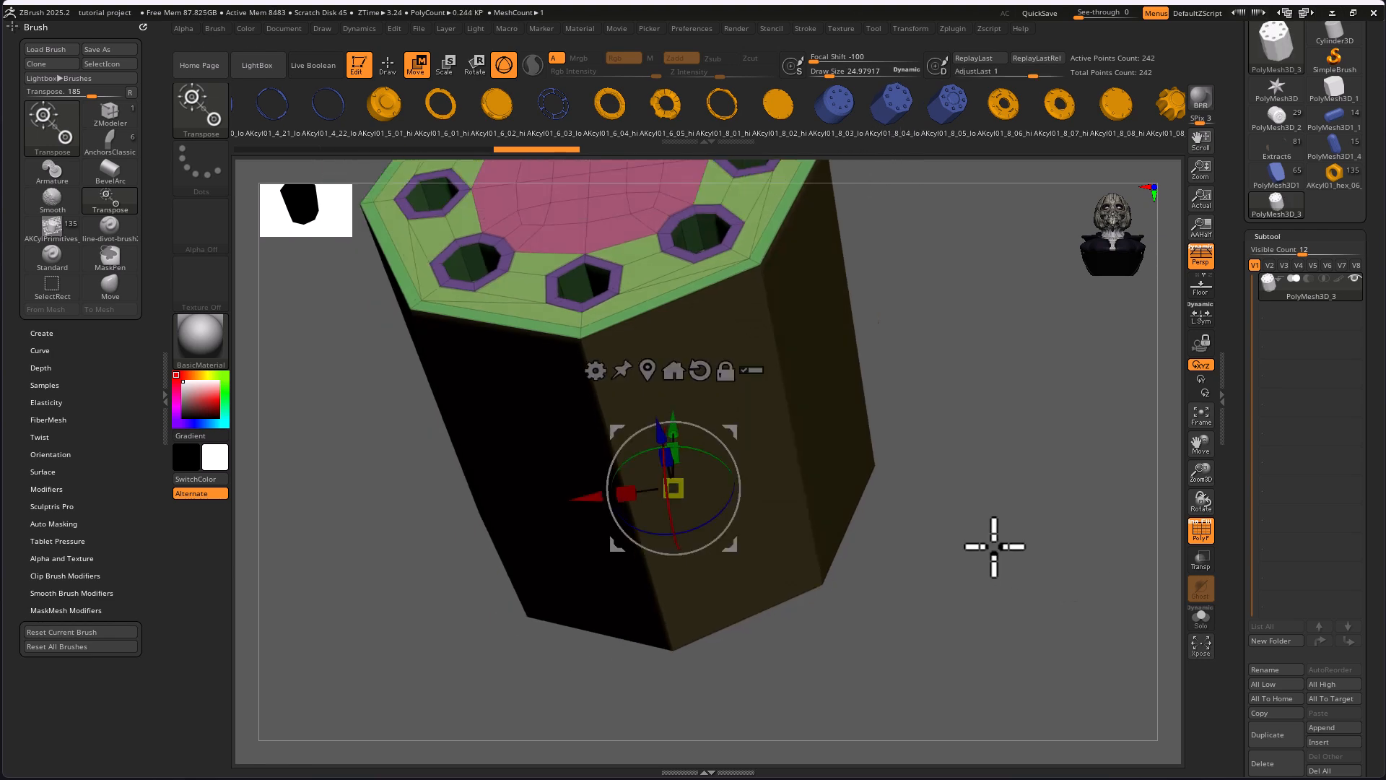
pyautogui.moveTo(932, 364); pyautogui.dragTo(957, 411)
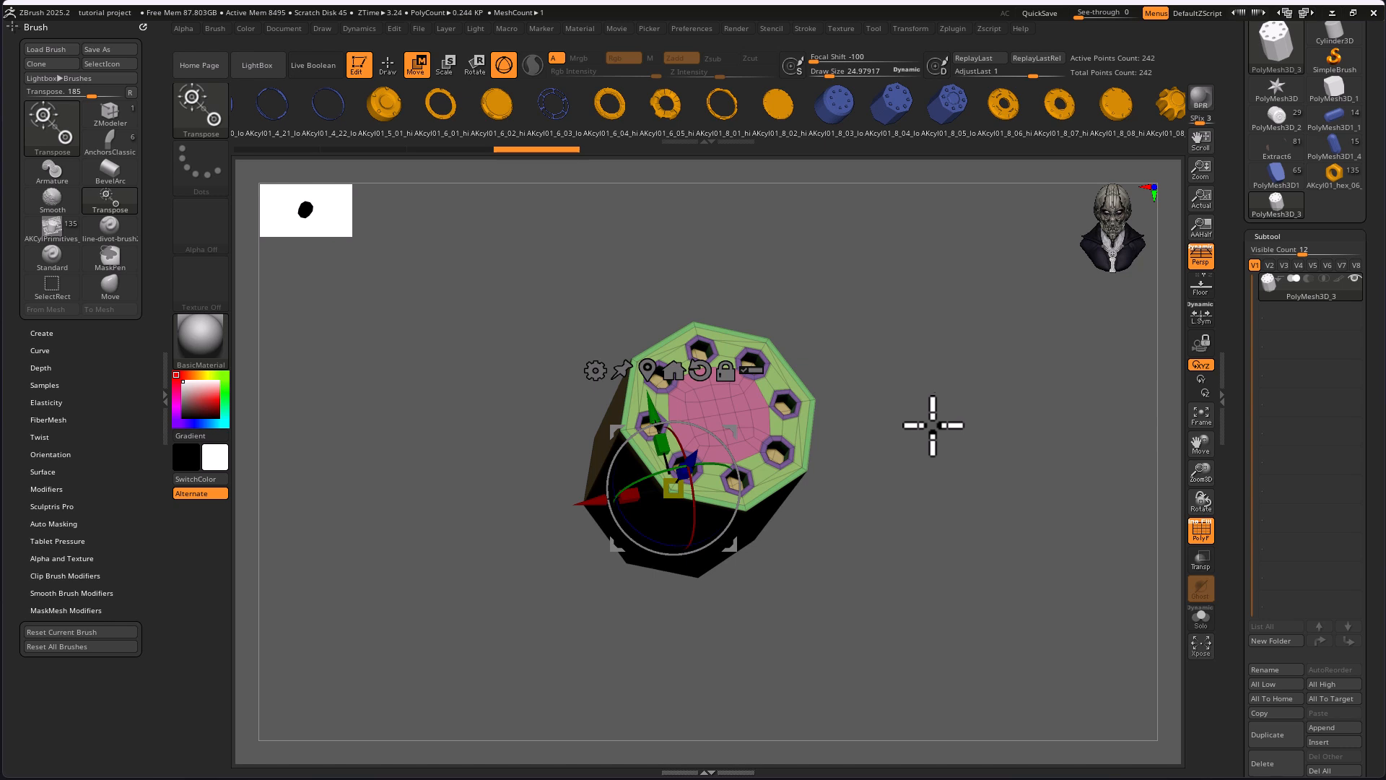
pyautogui.press('d')
pyautogui.keyDown('alt'); pyautogui.moveTo(907, 442); pyautogui.dragTo(953, 436); pyautogui.keyUp('alt')
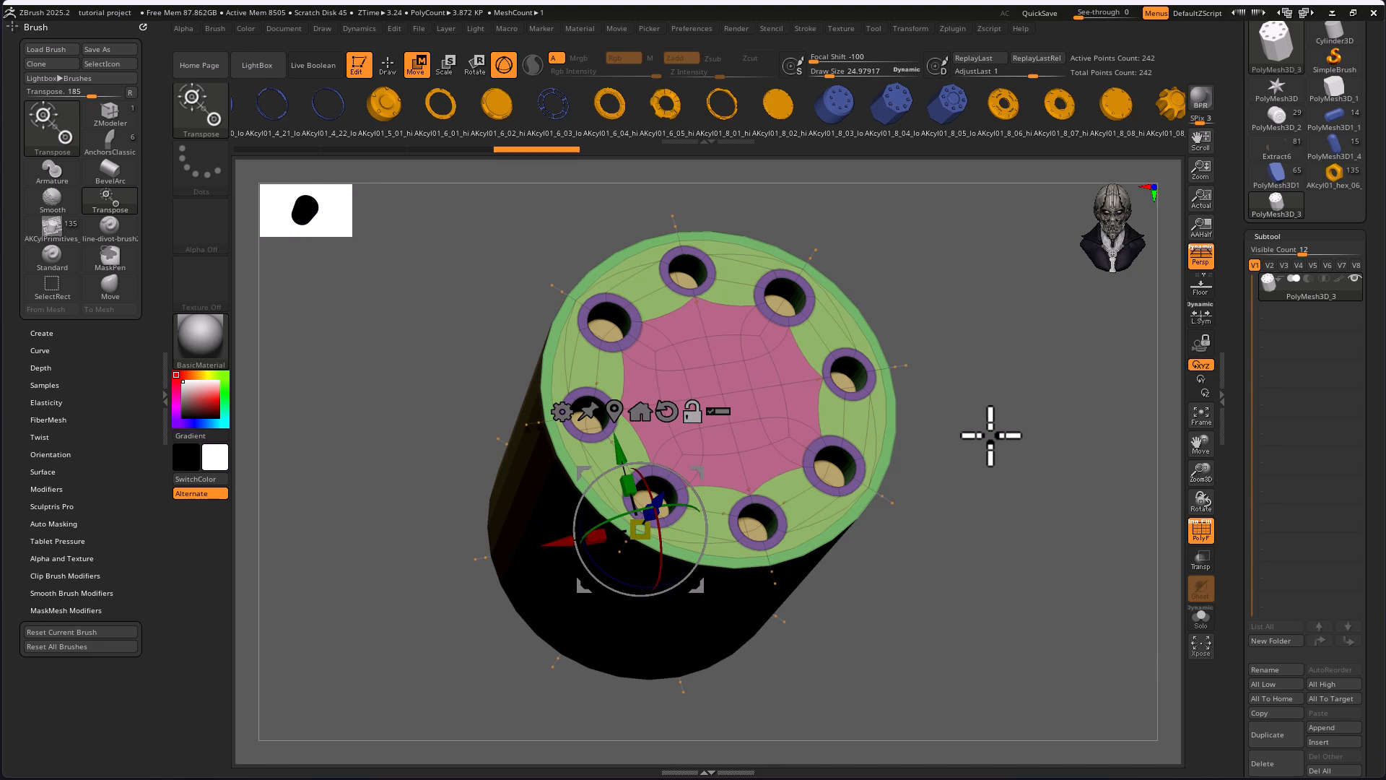
pyautogui.moveTo(992, 435)
pyautogui.mouseDown()
pyautogui.moveTo(978, 436)
pyautogui.moveTo(999, 451)
pyautogui.mouseUp()
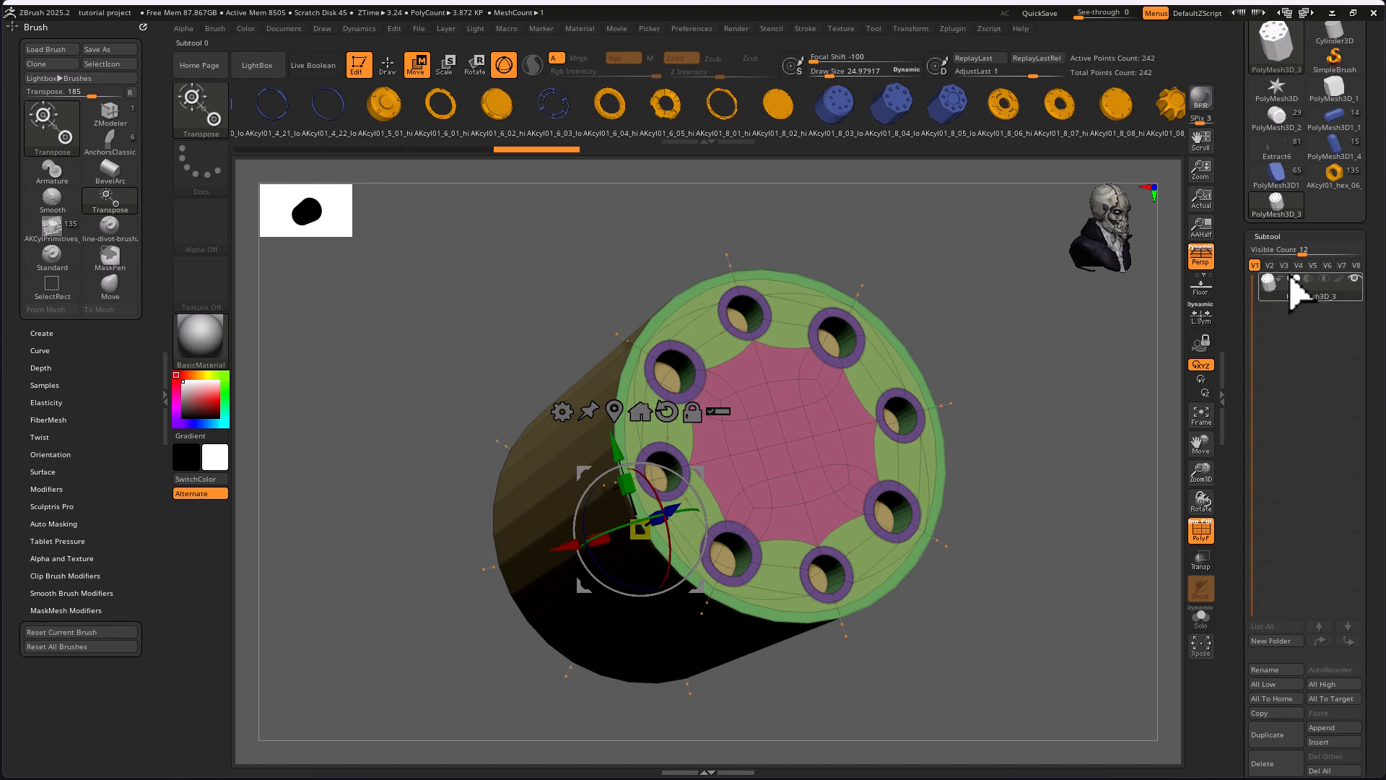
# Open the Dynamic Subdiv settings in the cylinder's geometry options
pyautogui.moveTo(1235, 469); pyautogui.dragTo(1258, 292)
pyautogui.click(1274, 373)
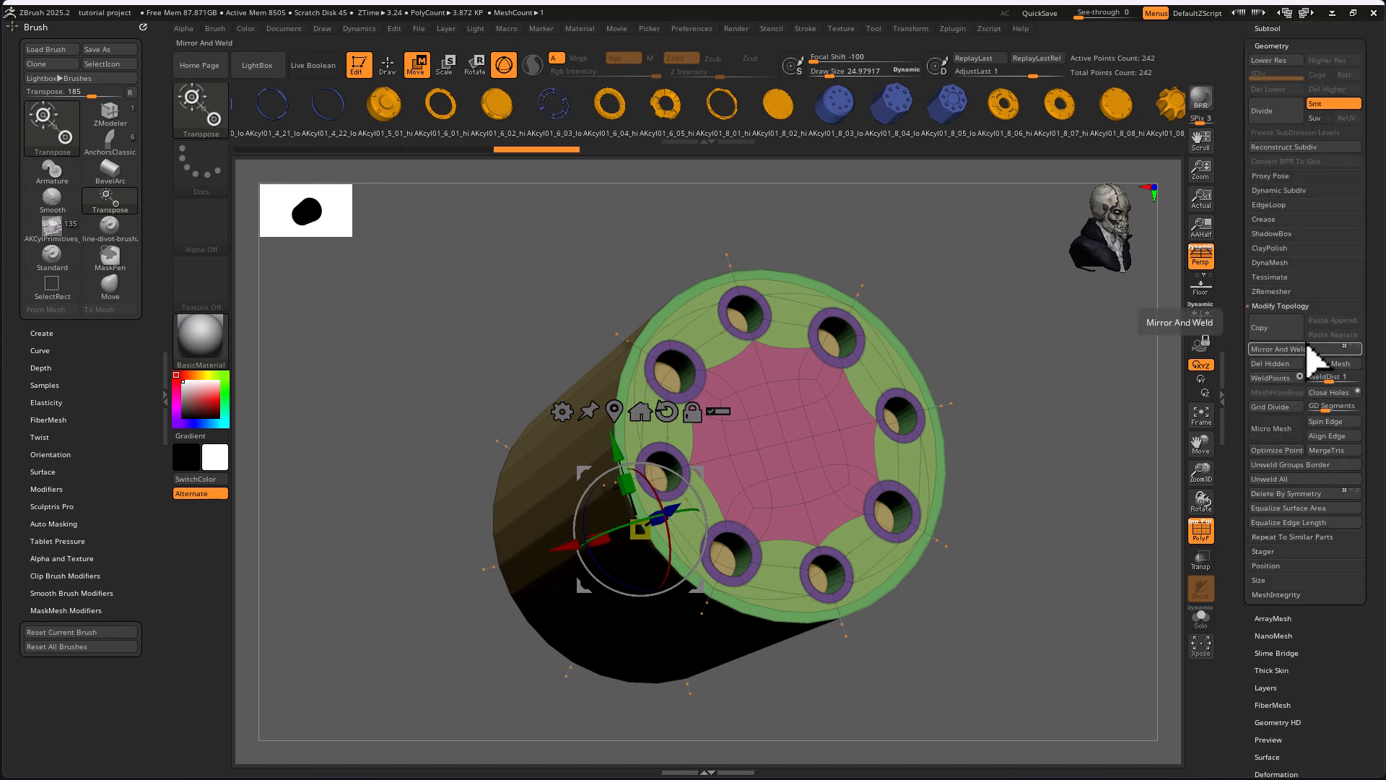
pyautogui.click(1278, 190)
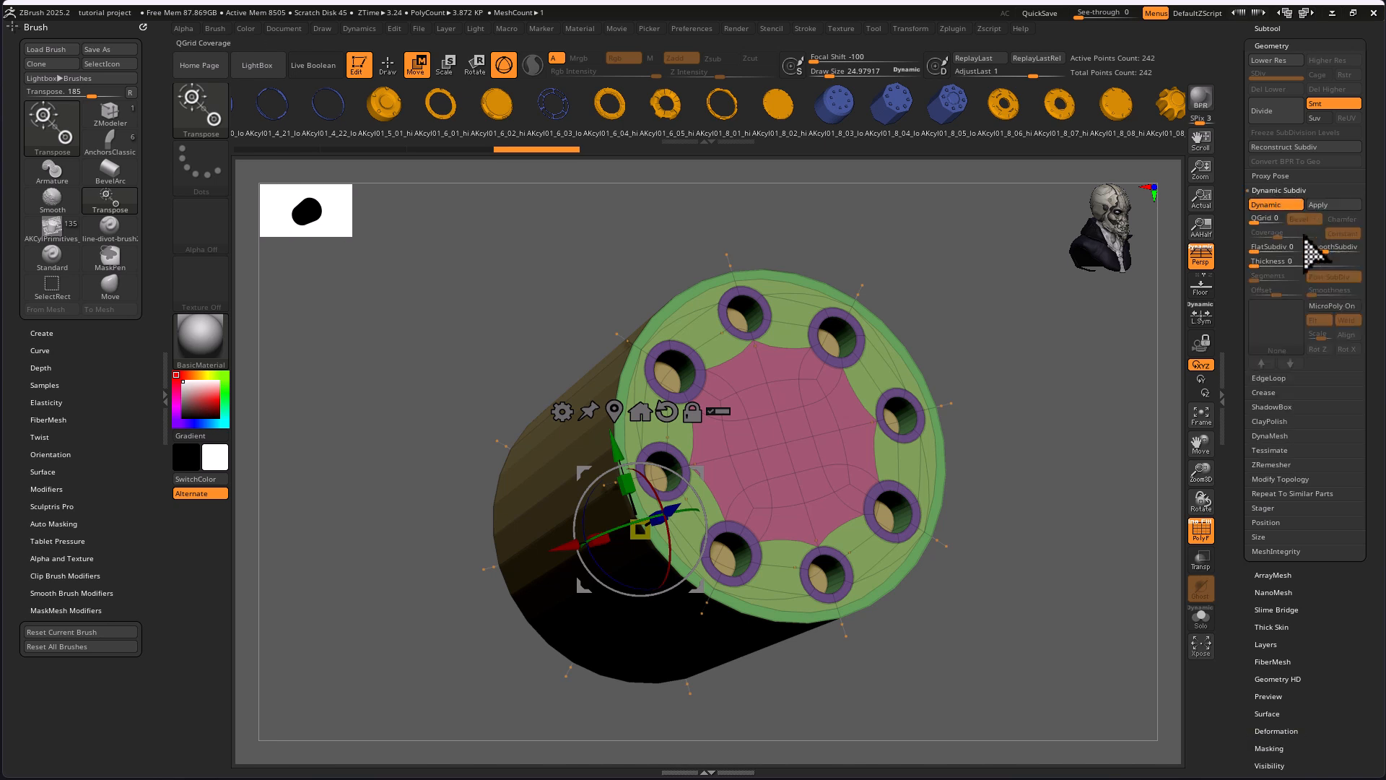
# Set the eight-hole cylinder's dynamic SmoothSubdiv to 4 and inspect the smoothed surface with the polyframe off, switching it back on when finished
pyautogui.click(1332, 247)
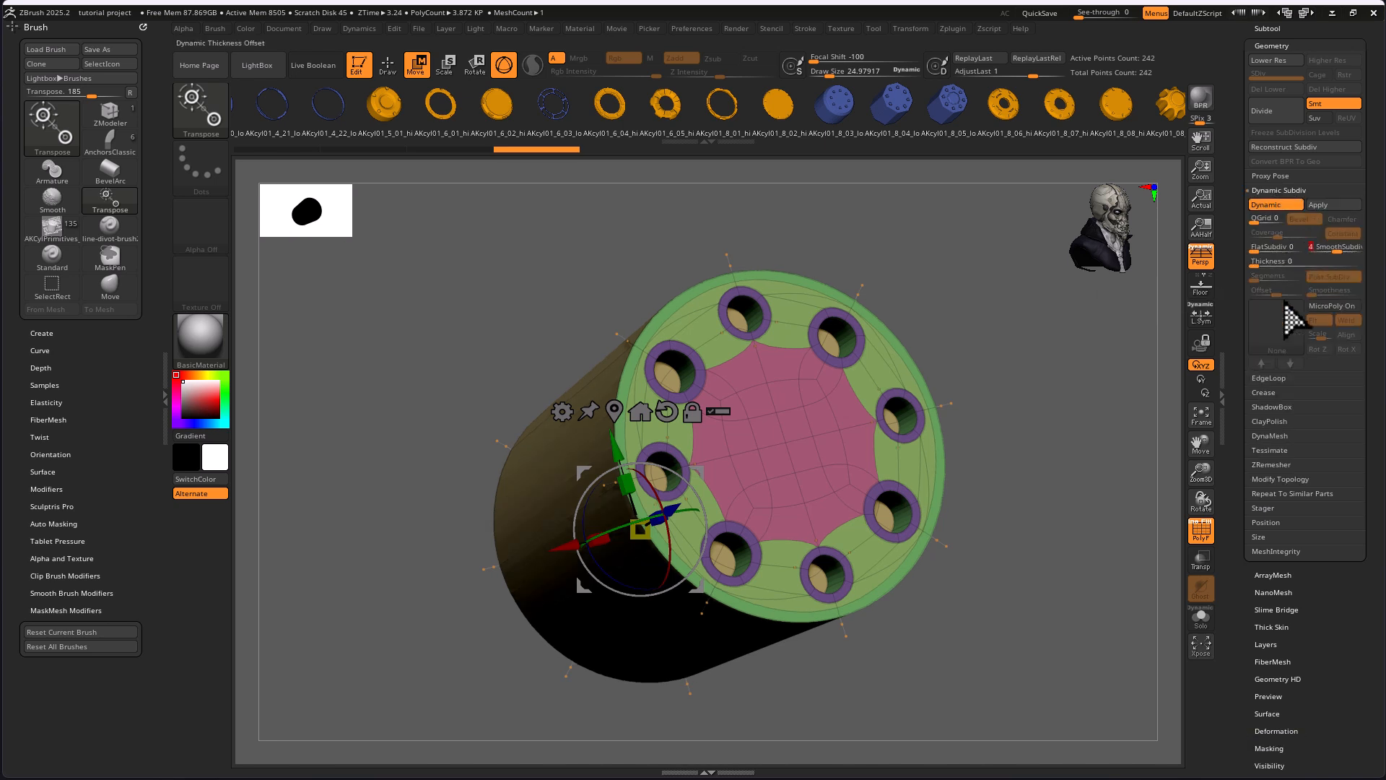
pyautogui.click(1207, 532)
pyautogui.moveTo(1064, 548); pyautogui.dragTo(1226, 591)
pyautogui.moveTo(1044, 565); pyautogui.dragTo(1176, 538)
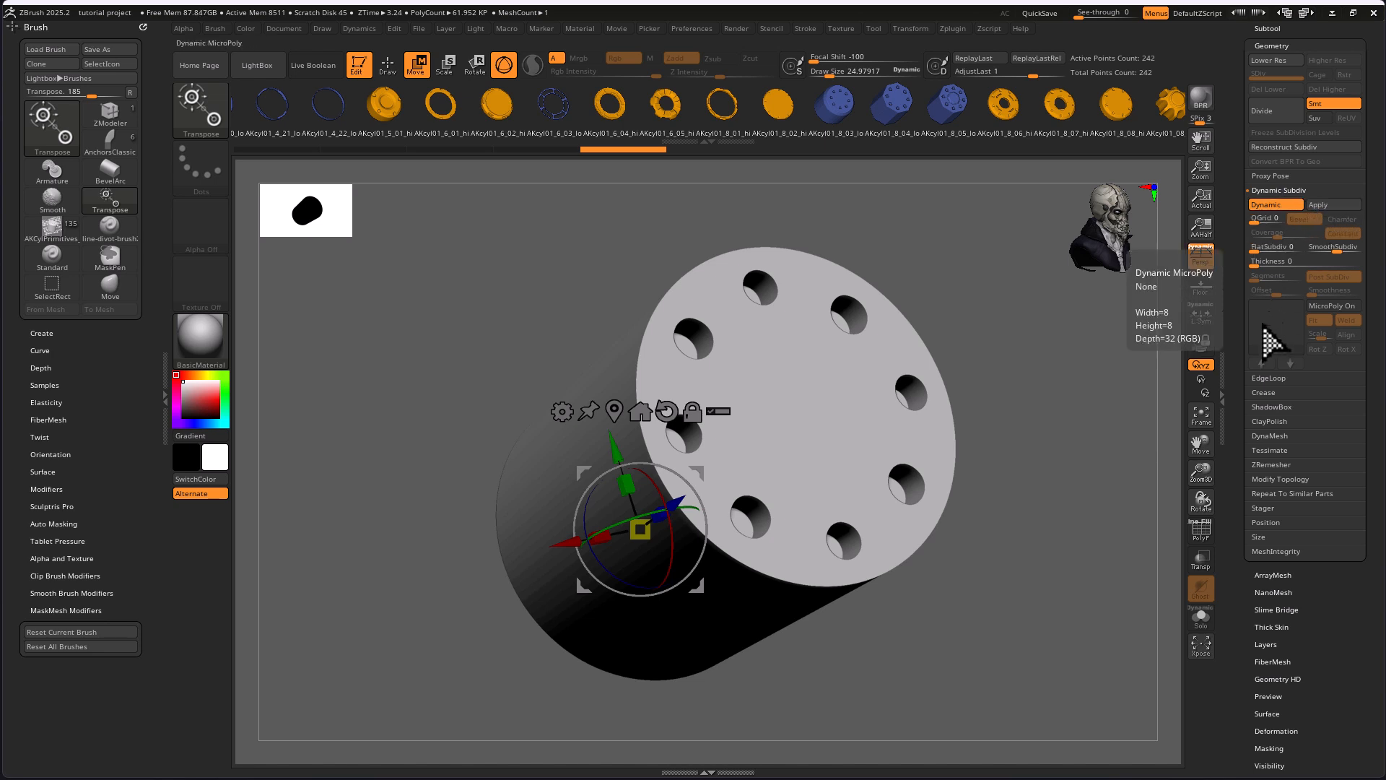
pyautogui.click(1201, 532)
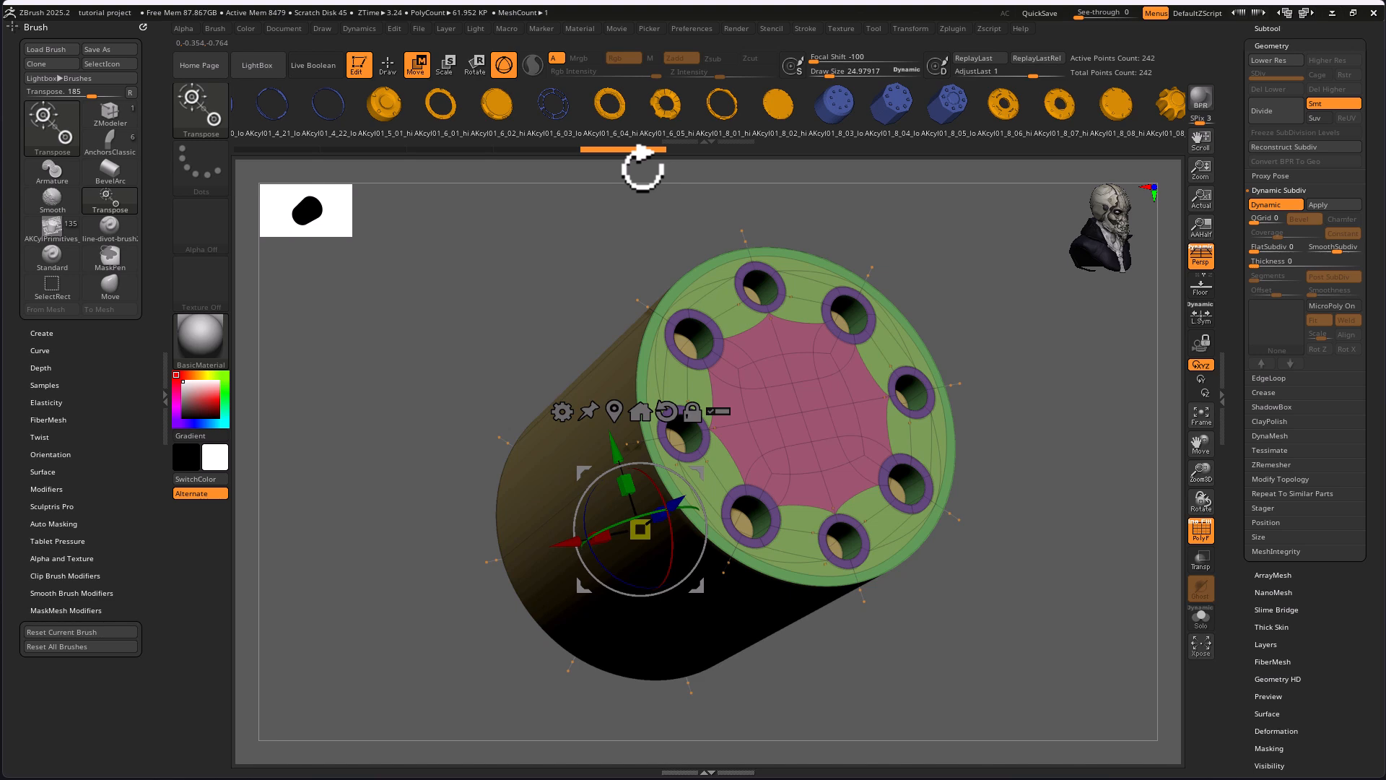
# Replace the cylinder with the slotted ring primitive AKcyl01_8_06_hi and inspect its topology
pyautogui.click(1014, 111)
pyautogui.moveTo(891, 575); pyautogui.dragTo(929, 537)
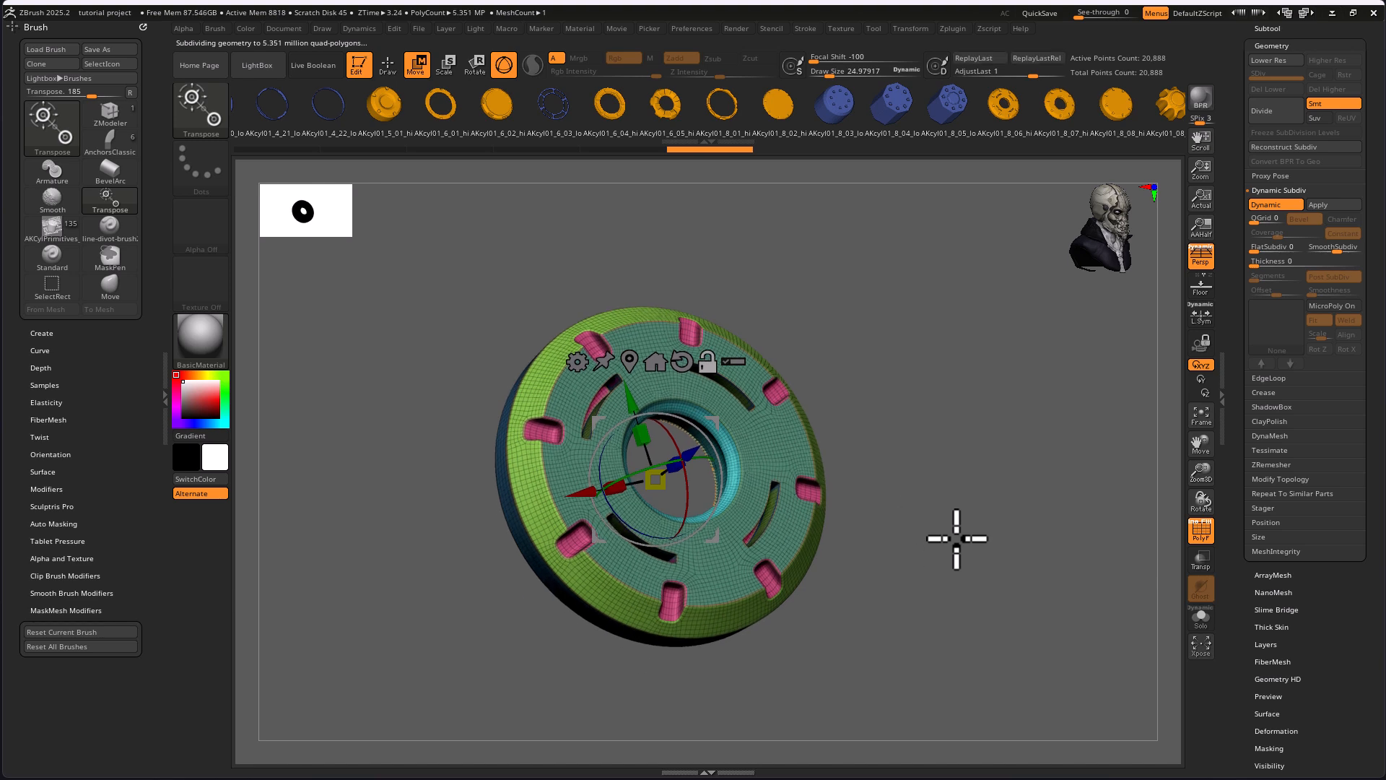
pyautogui.moveTo(1029, 576)
pyautogui.mouseDown()
pyautogui.moveTo(996, 573)
pyautogui.moveTo(1019, 568)
pyautogui.mouseUp()
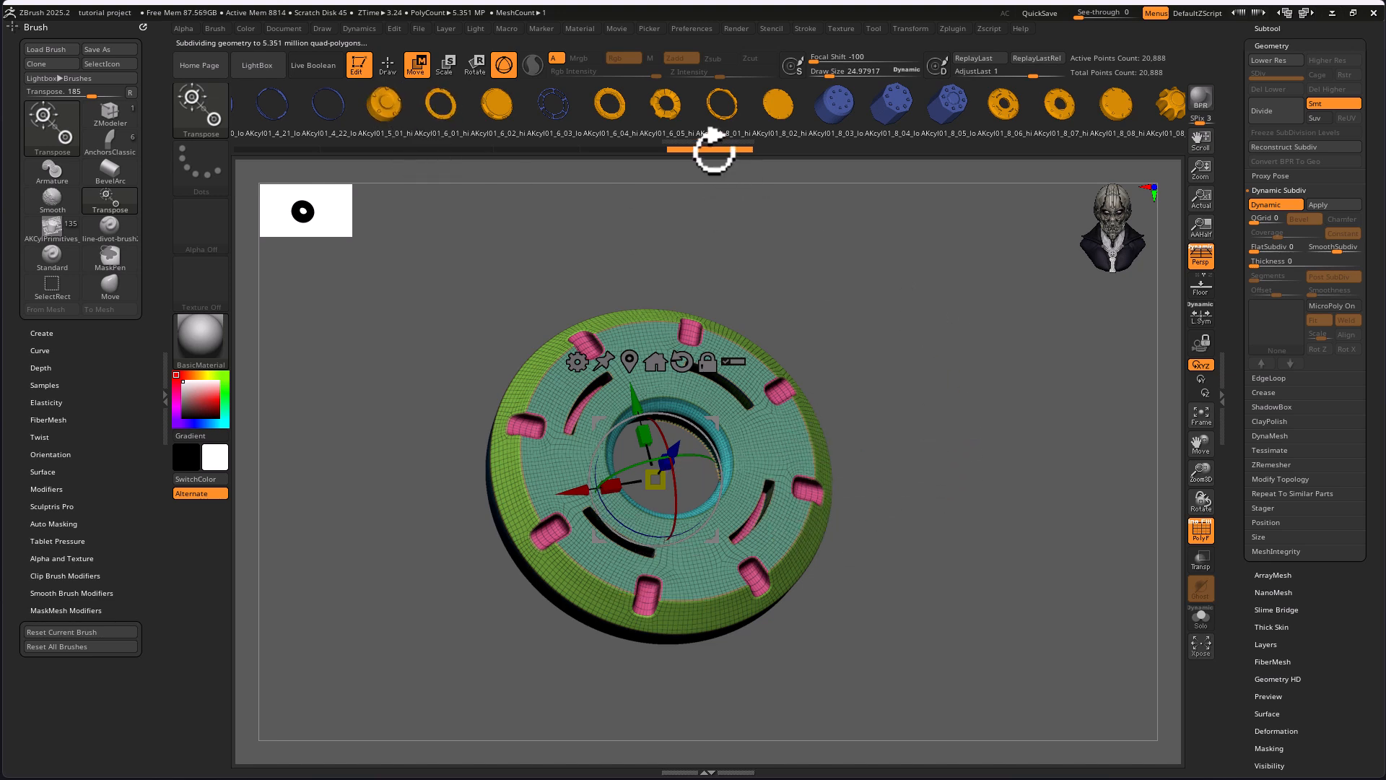
# Replace the ring with the low-poly four-lobed bracket primitive AKcyl01_4_04_lo and inspect it from the side and front
pyautogui.moveTo(284, 106); pyautogui.dragTo(1195, 108)
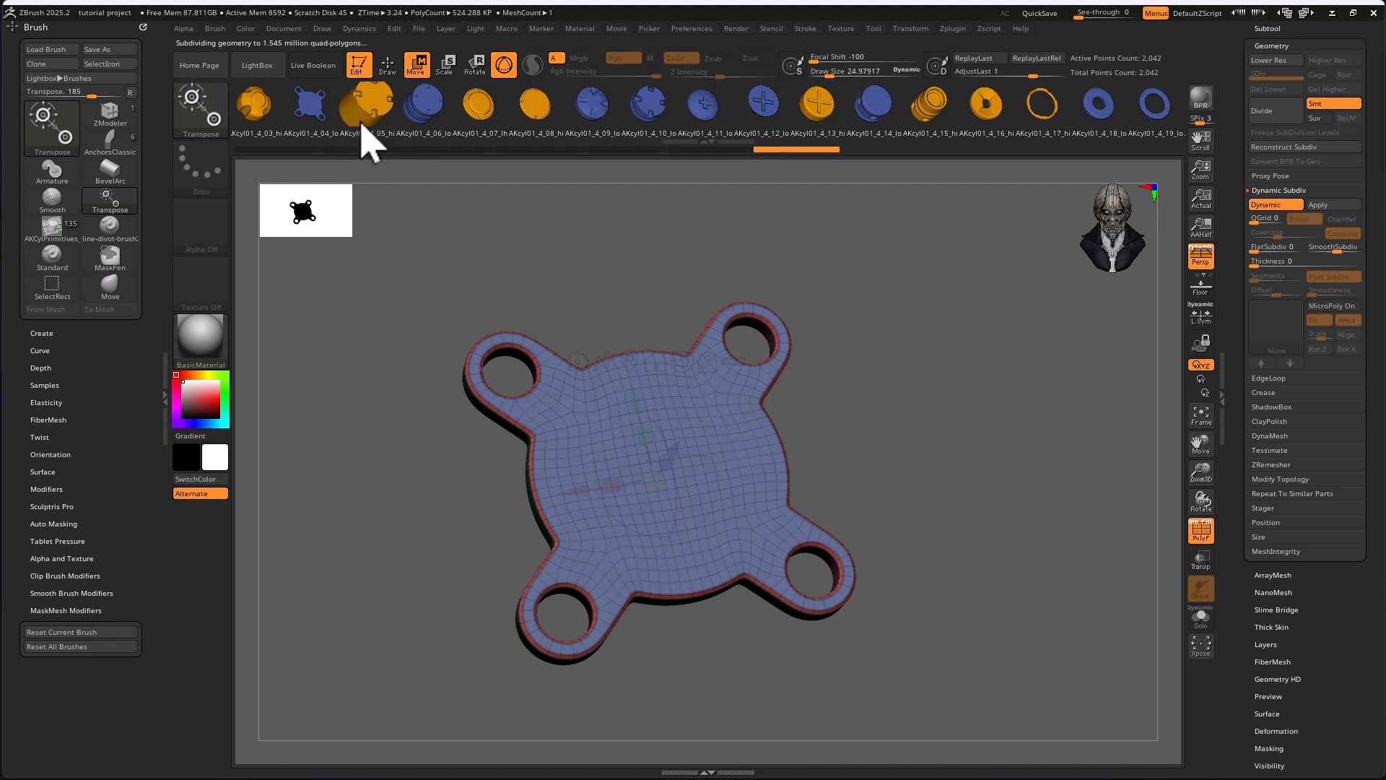
pyautogui.moveTo(931, 455); pyautogui.dragTo(978, 424)
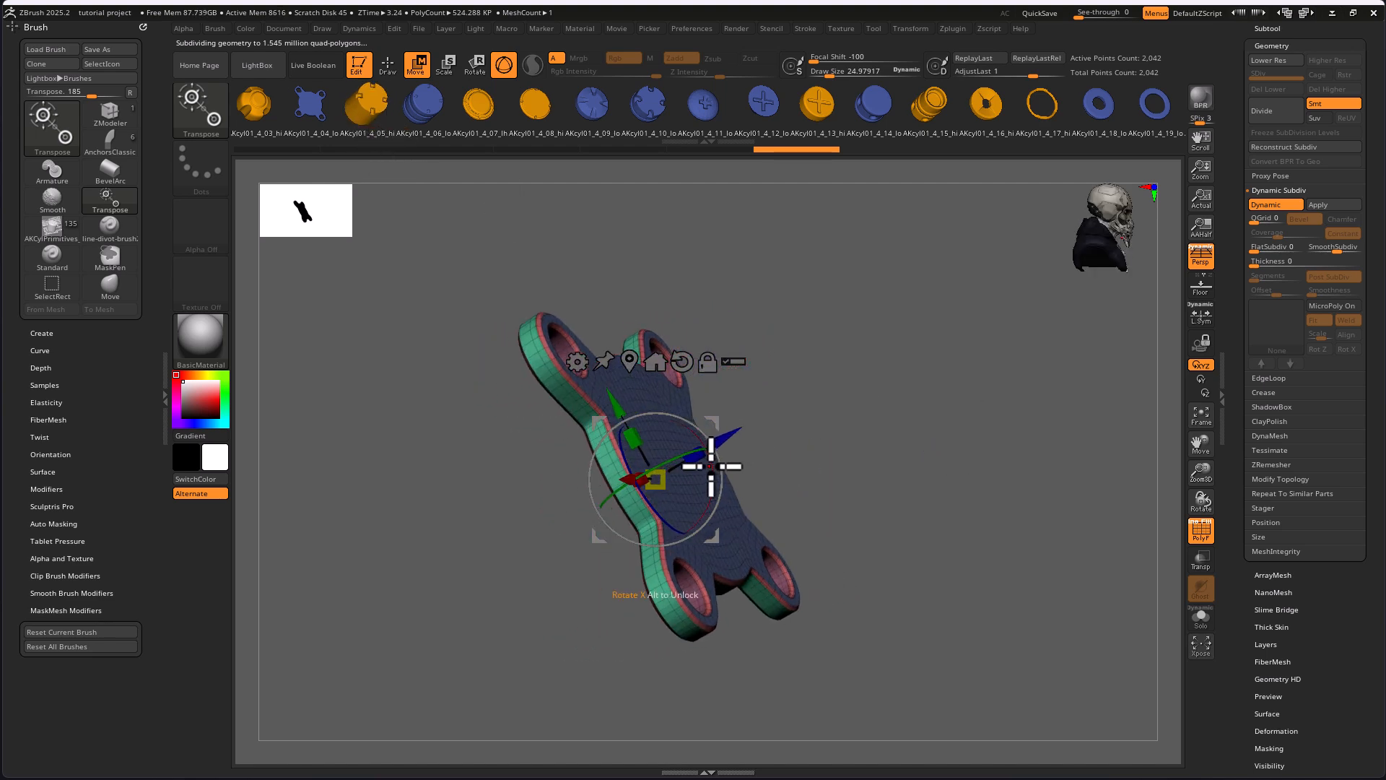
pyautogui.moveTo(694, 456); pyautogui.dragTo(888, 425)
pyautogui.moveTo(894, 492); pyautogui.dragTo(802, 417)
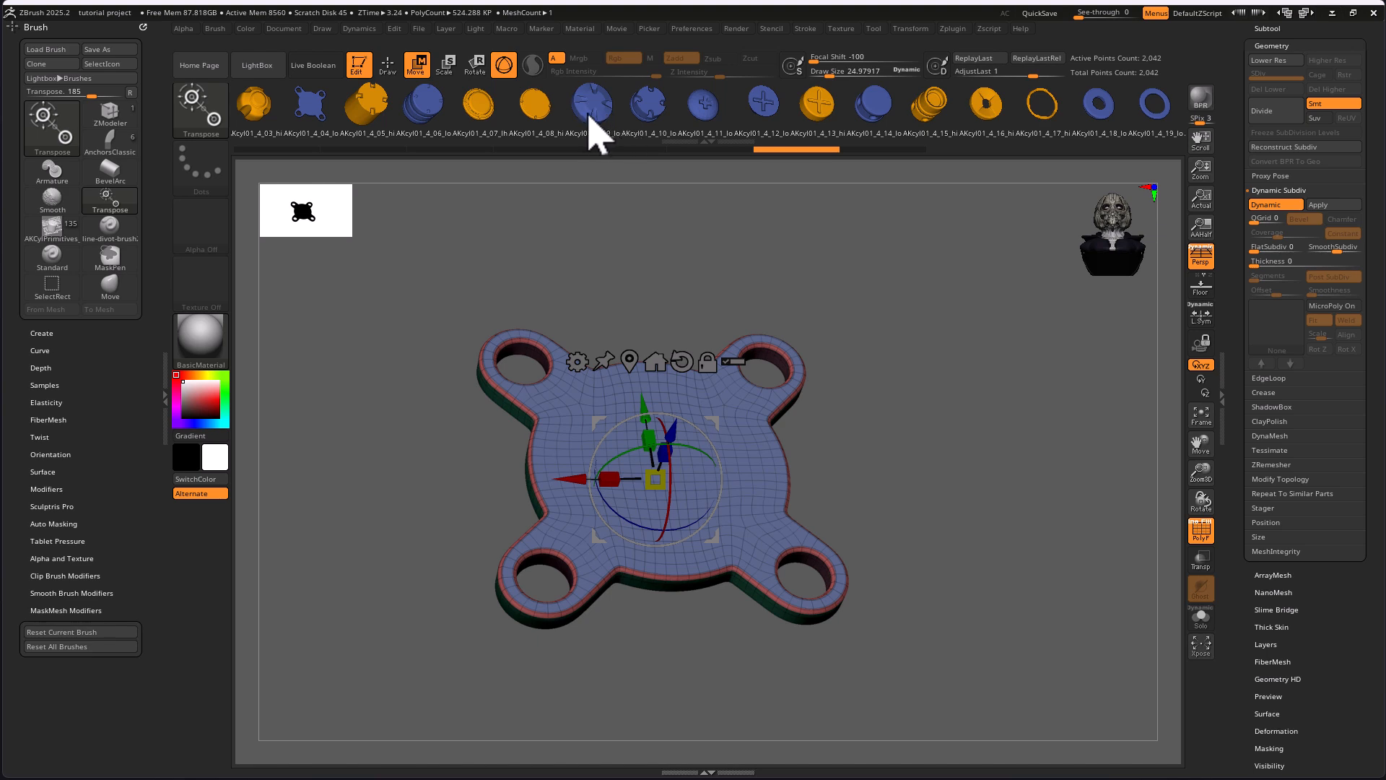
# Swap in the grooved cylinder AKcyl01_4_06_lo and the notched disc AKcyl01_4_08_hi in turn, inspecting each mesh's topology
pyautogui.click(425, 108)
pyautogui.moveTo(984, 628); pyautogui.dragTo(718, 238)
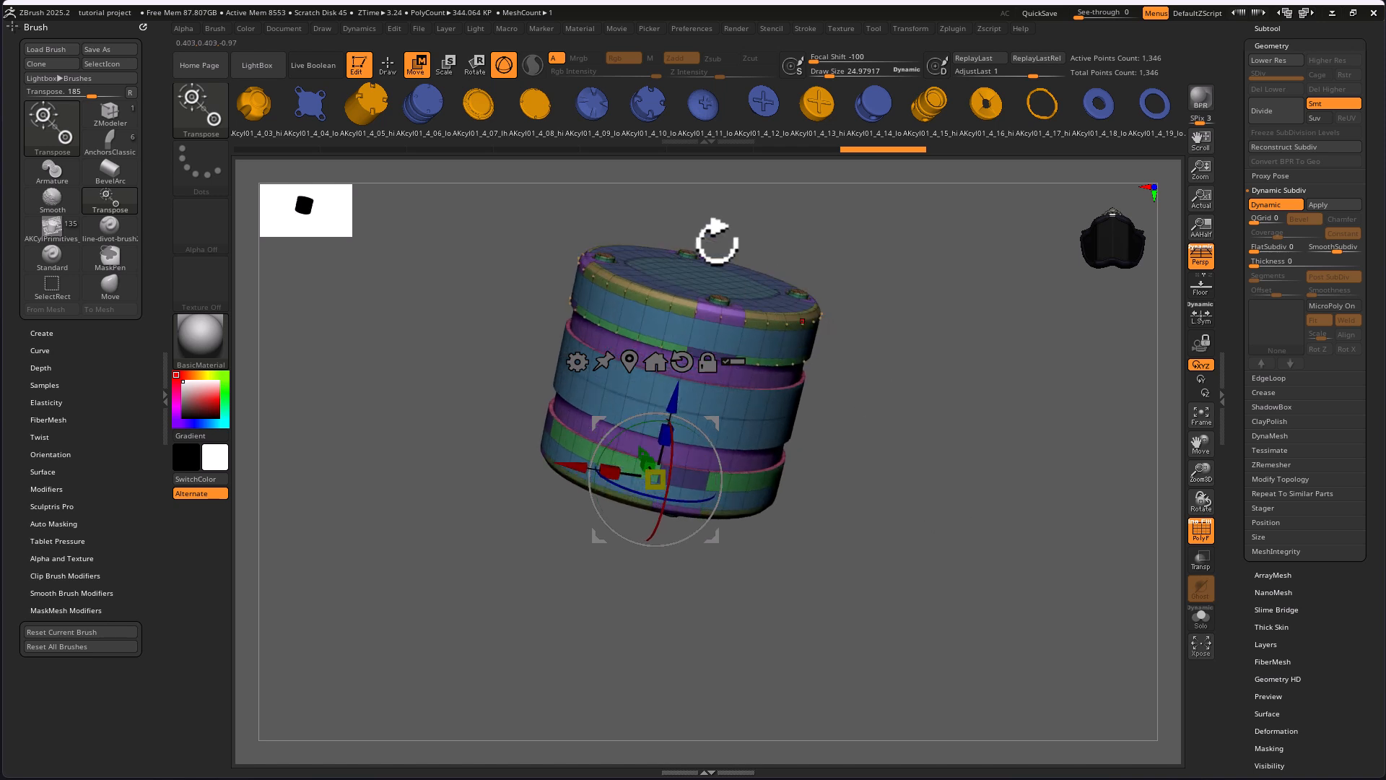
pyautogui.click(535, 120)
pyautogui.moveTo(928, 455); pyautogui.dragTo(910, 539)
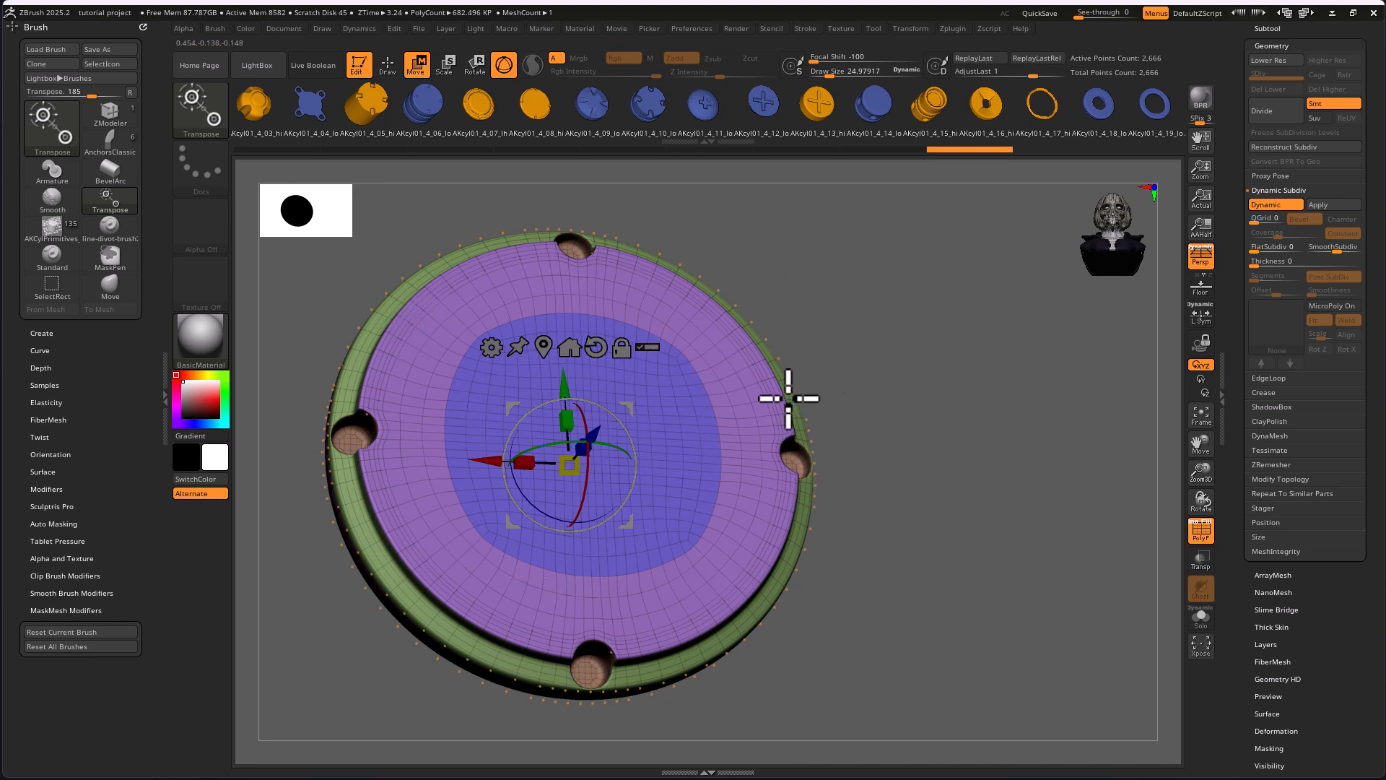
pyautogui.moveTo(960, 581); pyautogui.dragTo(993, 536)
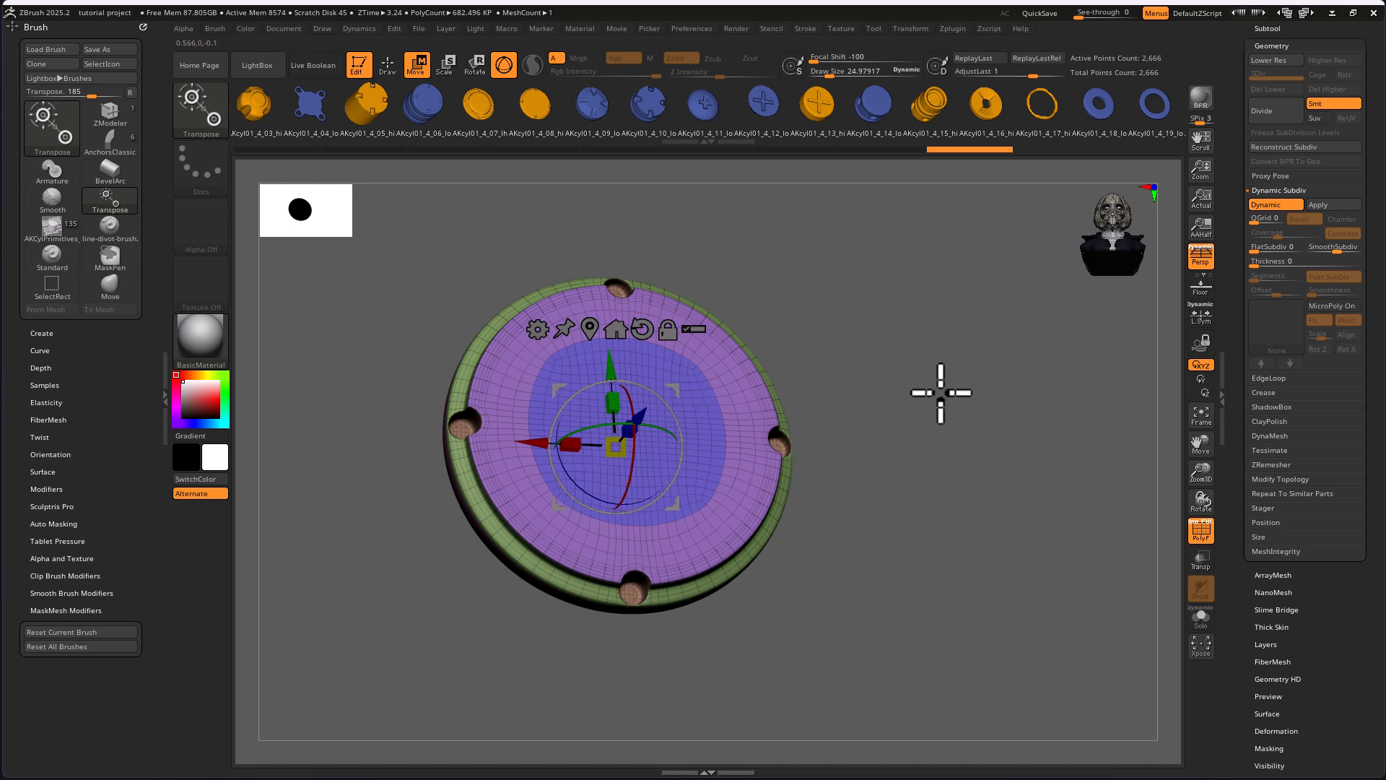
pyautogui.moveTo(968, 452); pyautogui.dragTo(923, 490)
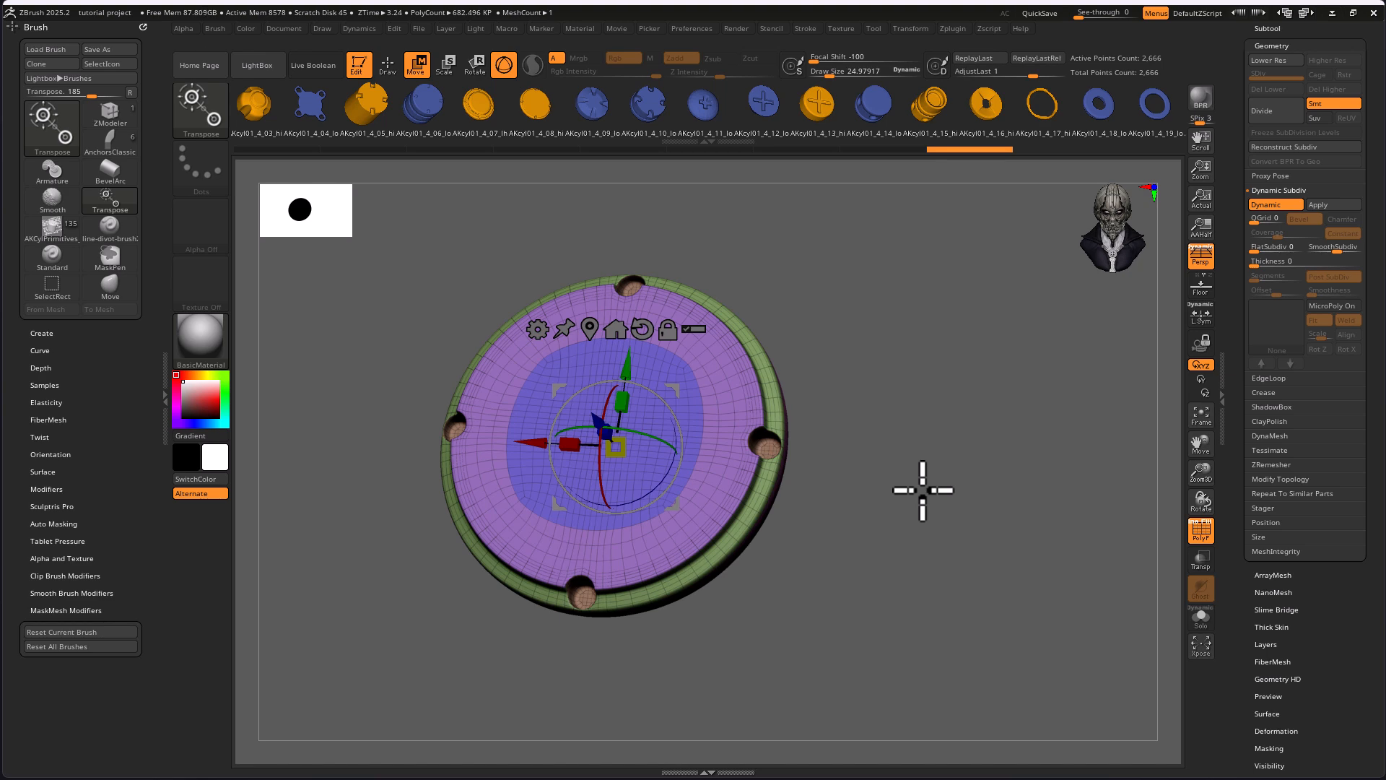
# Switch the active tool to the Extract6 helmet model and frame it in the canvas
pyautogui.moveTo(1234, 117); pyautogui.dragTo(1234, 334)
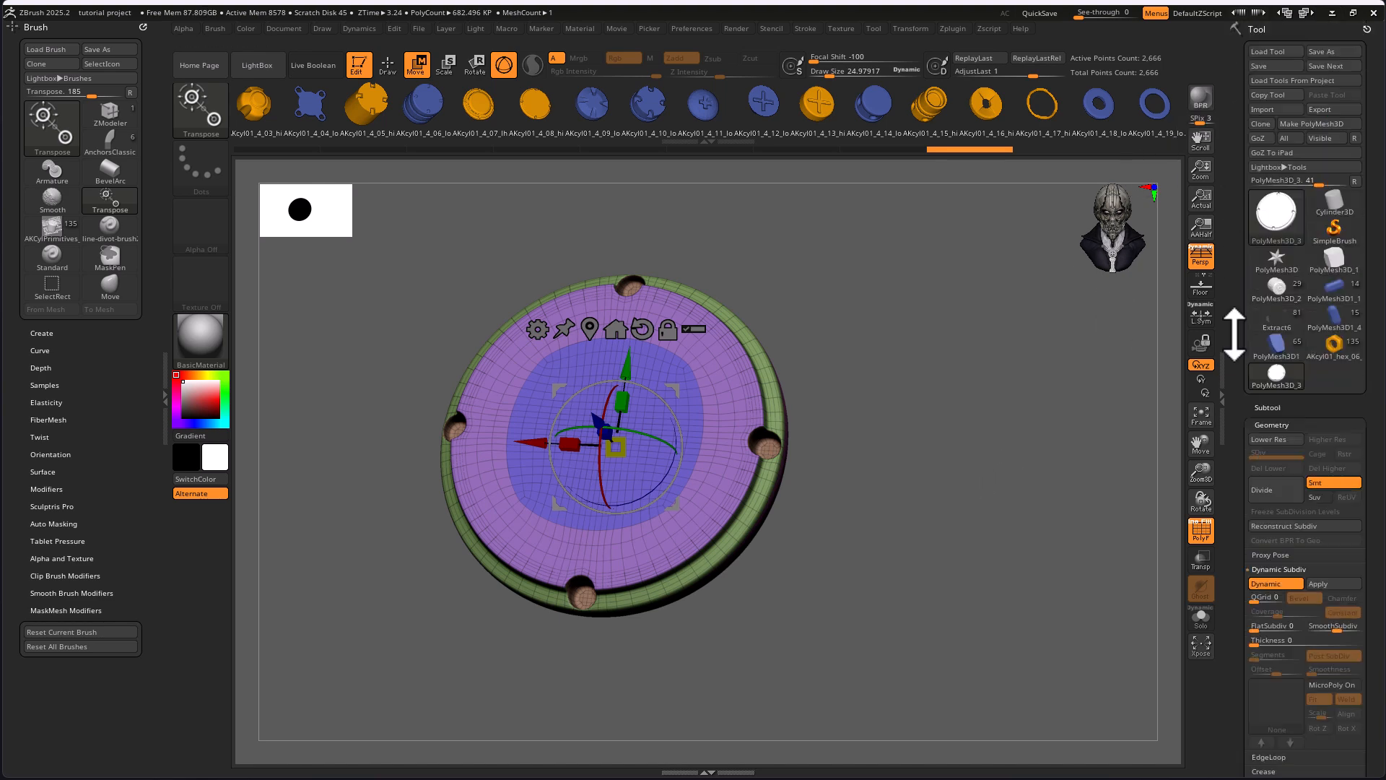
pyautogui.click(1275, 224)
pyautogui.moveTo(924, 238)
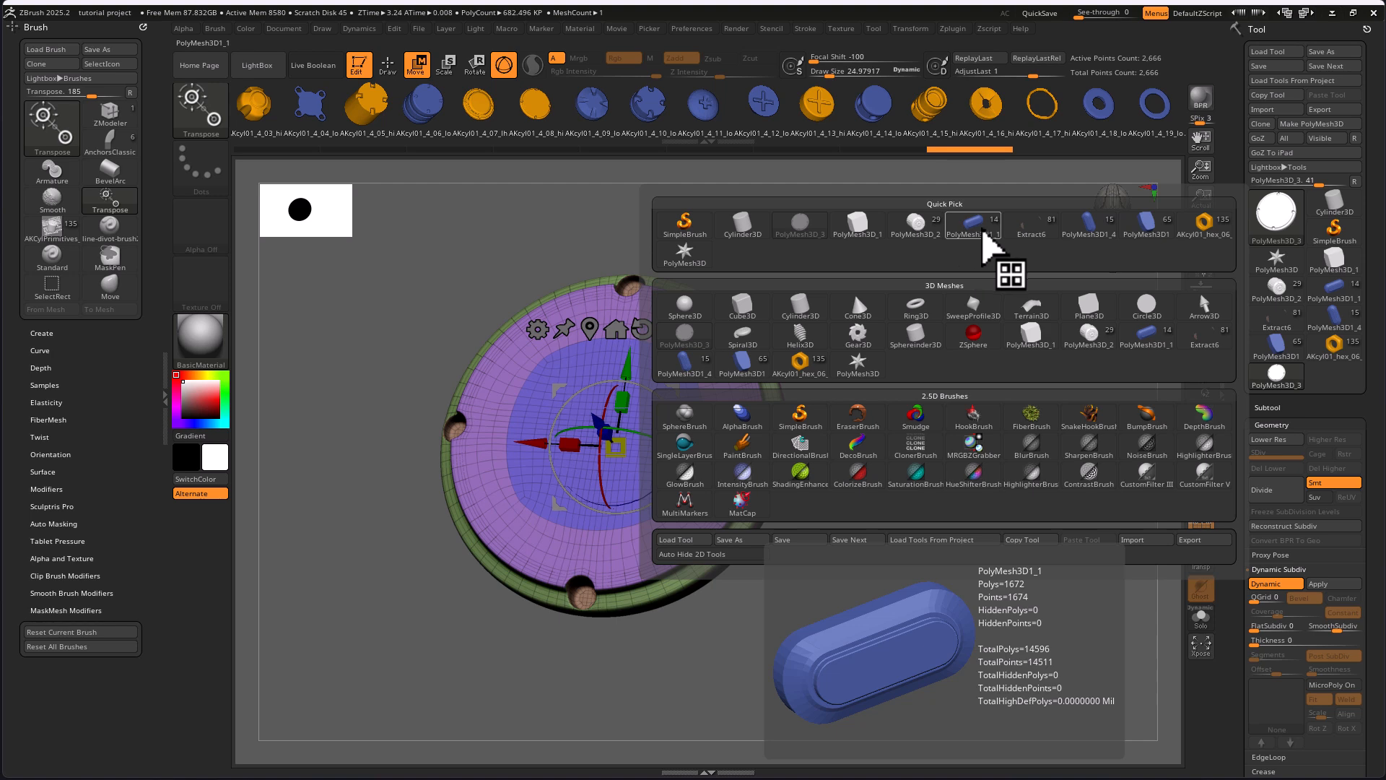
pyautogui.click(1045, 240)
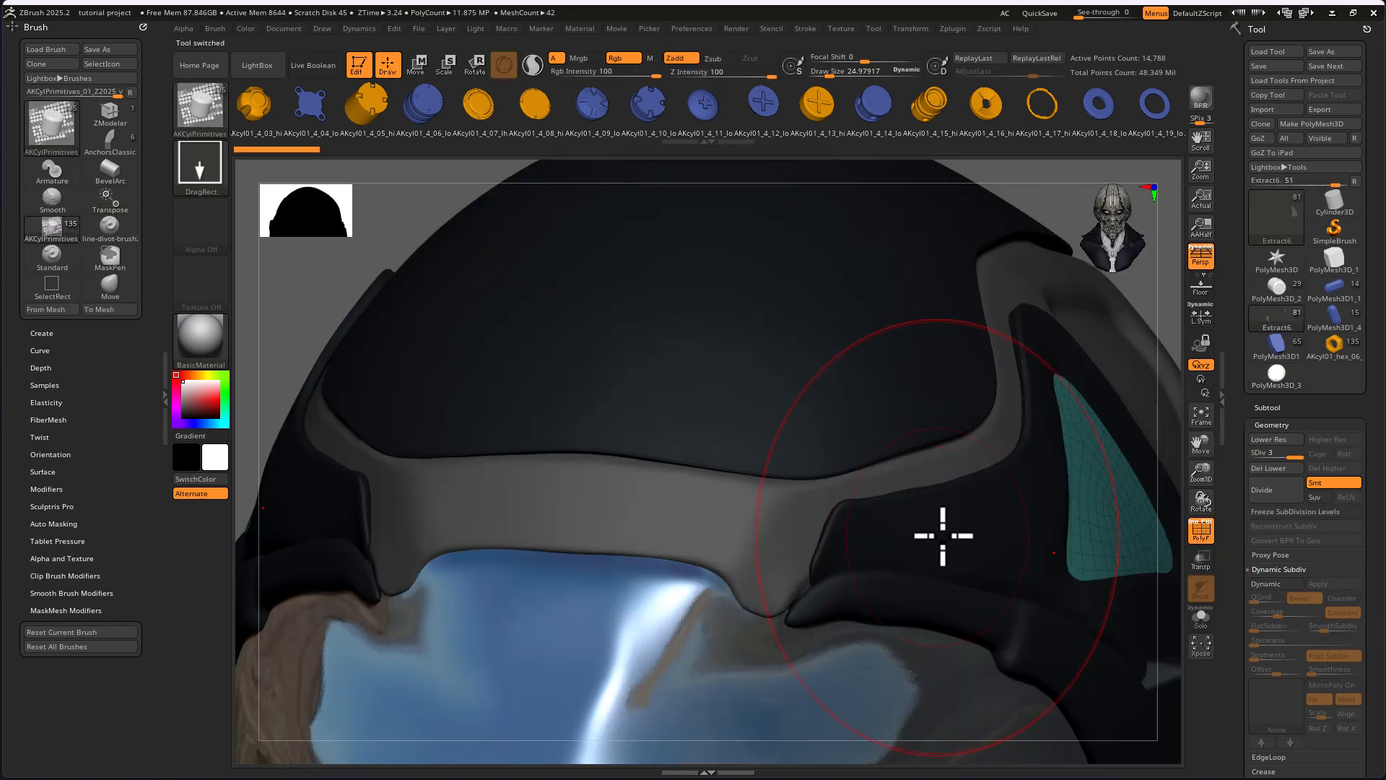
pyautogui.press('f')
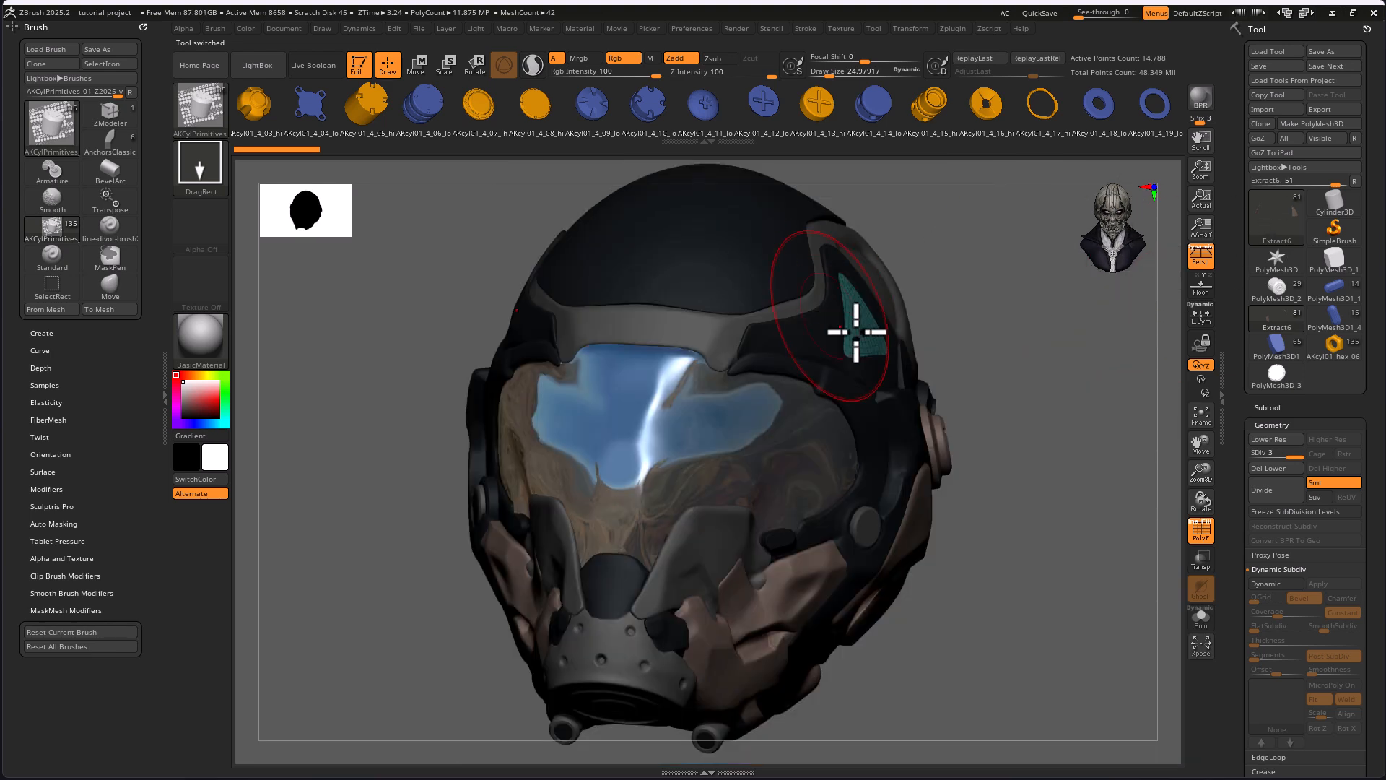
# Reduce the draw size to about 15.3, turn off the polyframe, and inspect the helmet from both sides
pyautogui.moveTo(1018, 495); pyautogui.dragTo(582, 464)
pyautogui.press('s')
pyautogui.moveTo(679, 406); pyautogui.dragTo(675, 405)
pyautogui.moveTo(825, 582); pyautogui.dragTo(882, 606)
pyautogui.moveTo(845, 458); pyautogui.dragTo(864, 568)
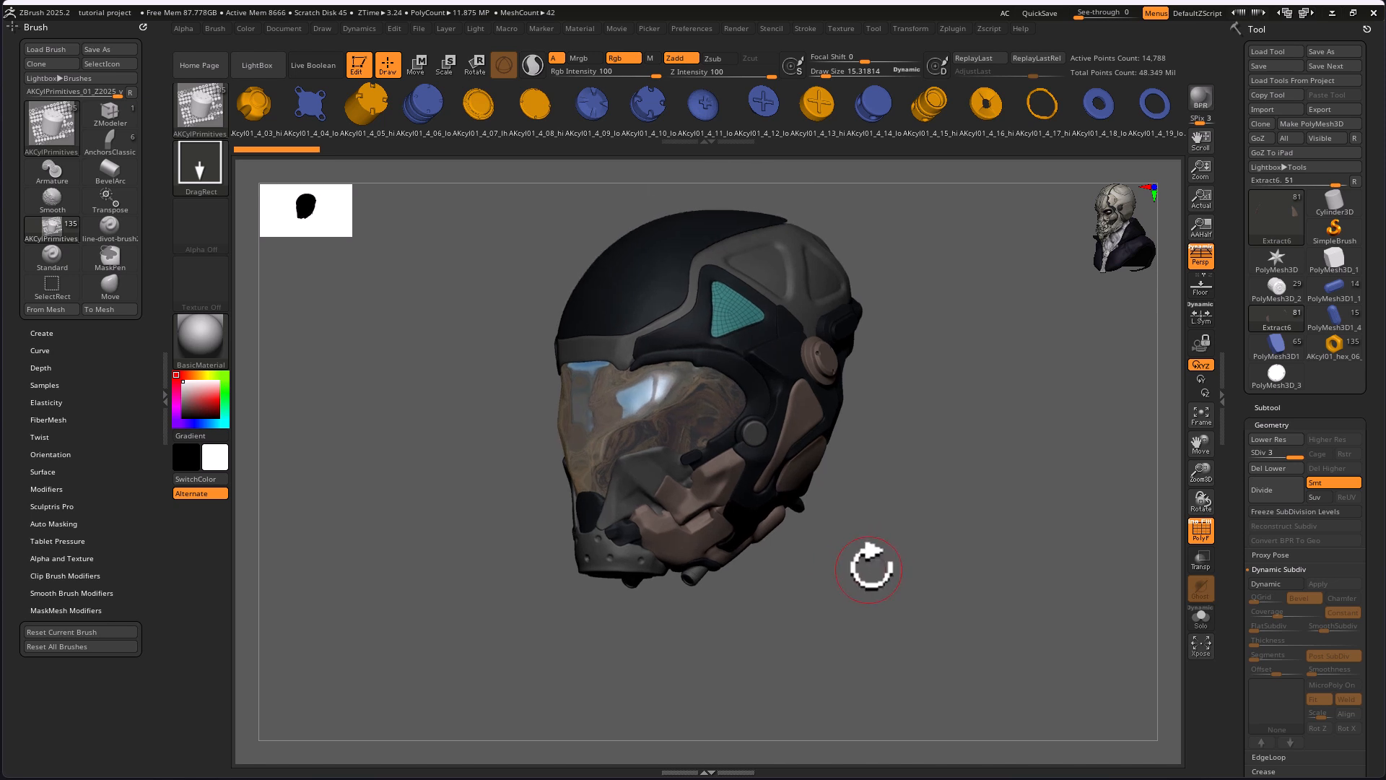
pyautogui.click(1200, 532)
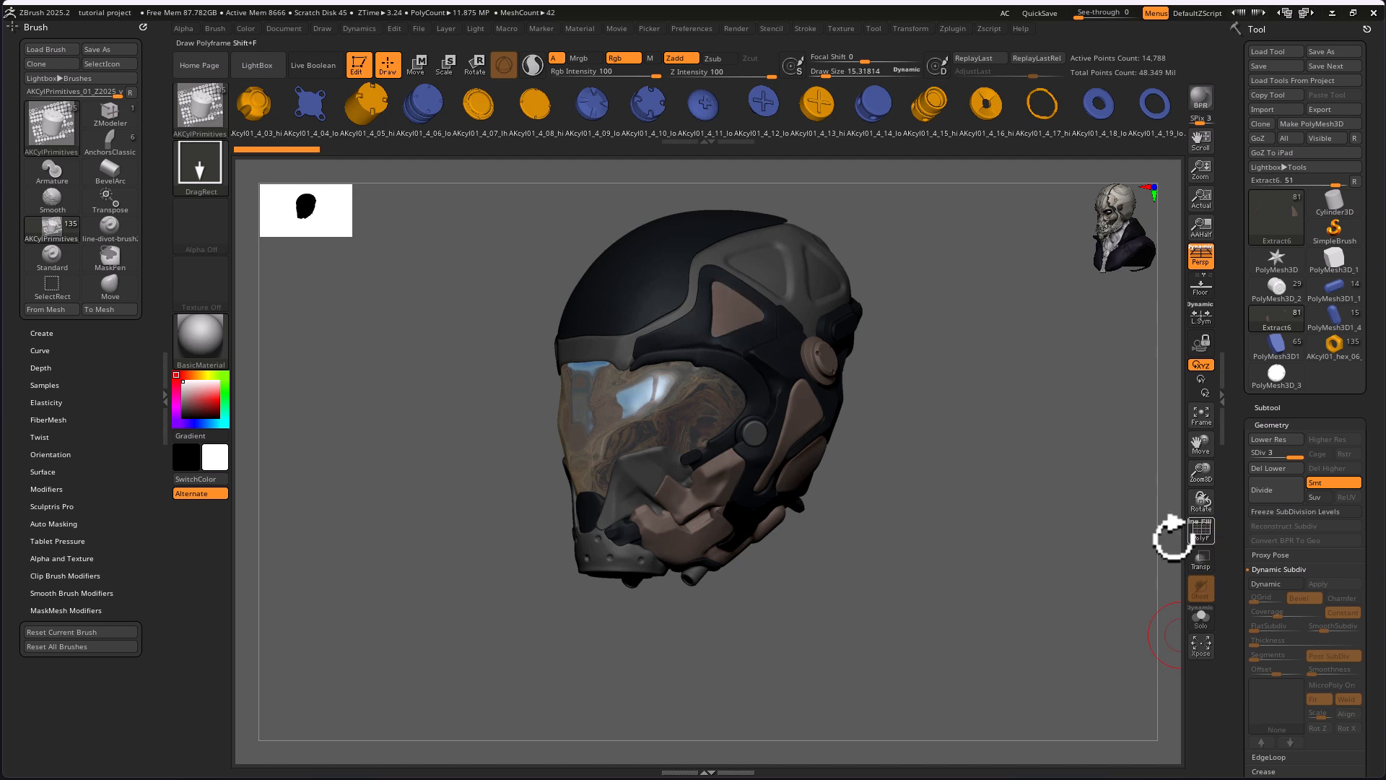
pyautogui.moveTo(925, 525); pyautogui.dragTo(929, 505)
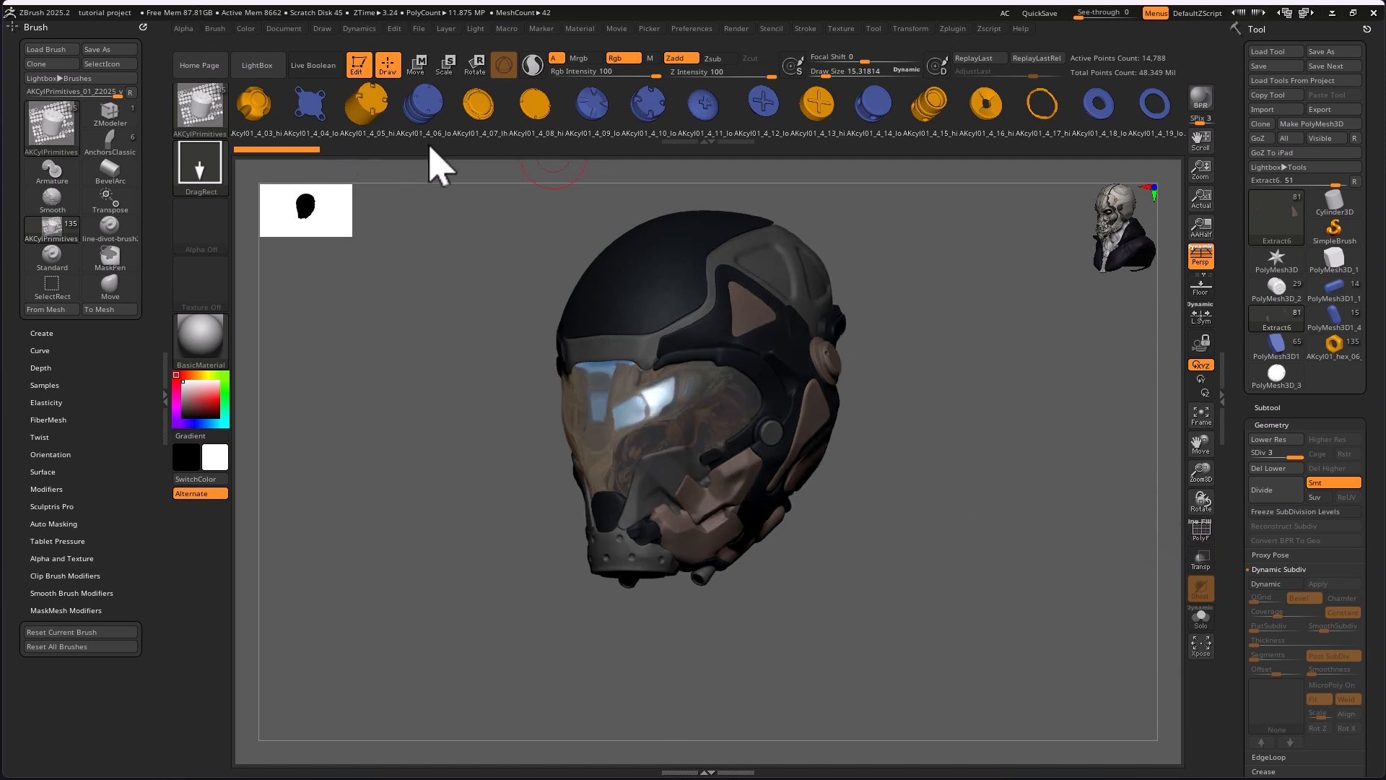
pyautogui.moveTo(937, 466); pyautogui.dragTo(1014, 455)
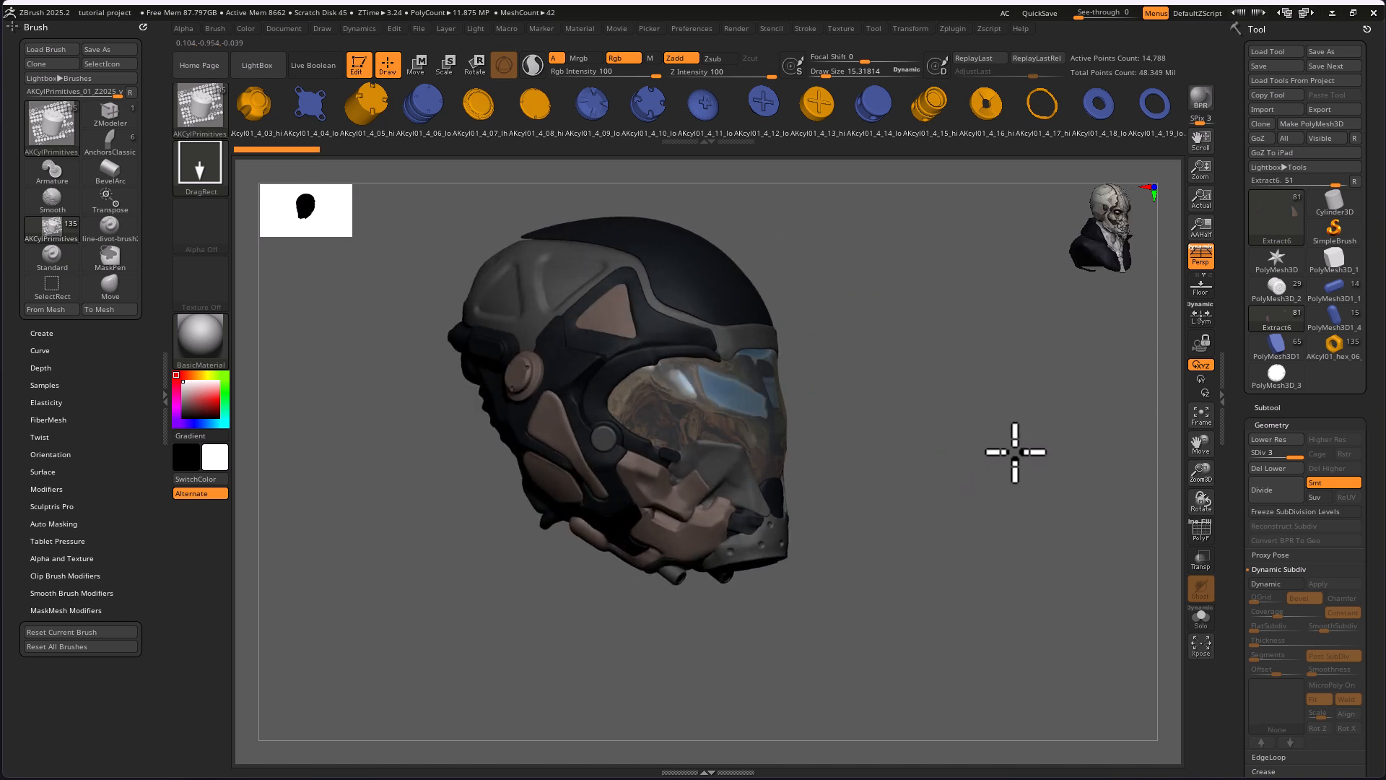
pyautogui.moveTo(940, 525); pyautogui.dragTo(940, 526)
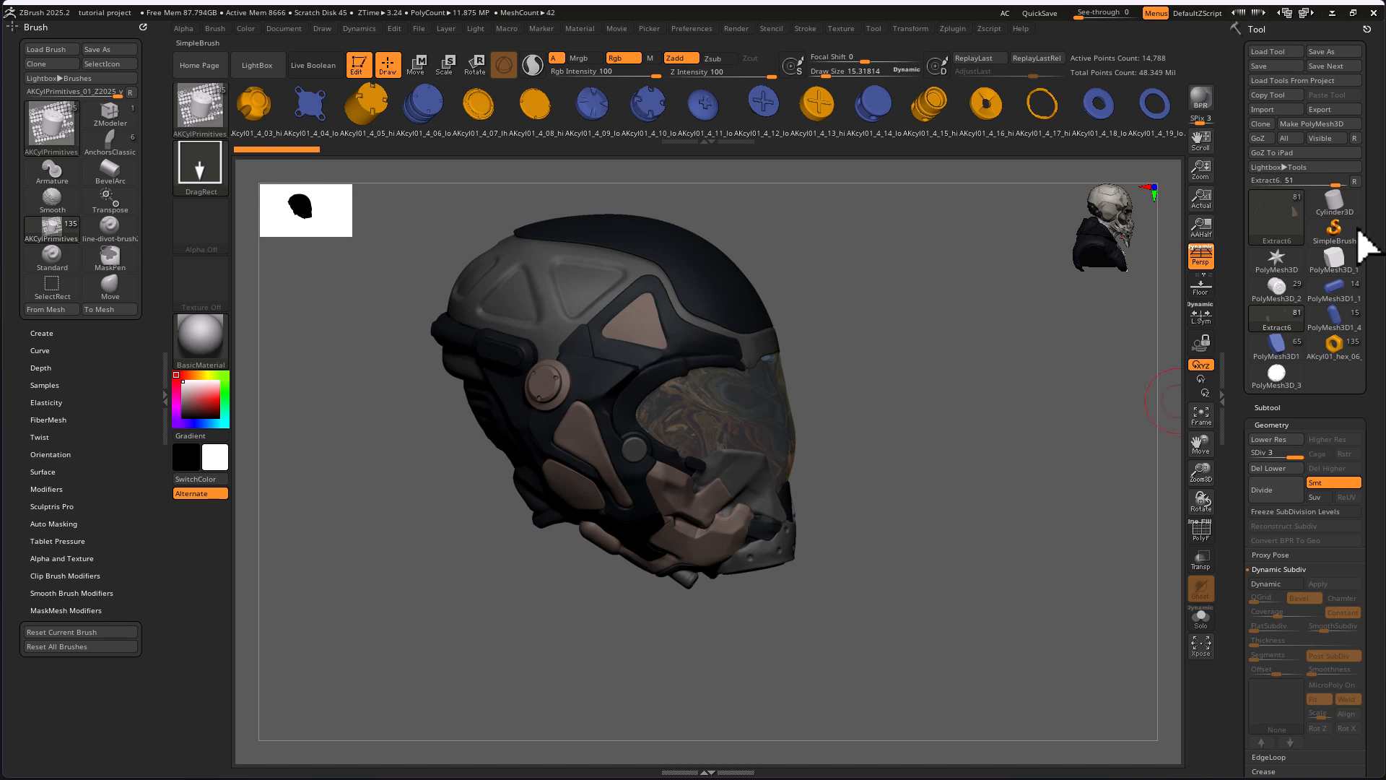
# Switch to the PolyMesh3D1_1 tool and view its full set of low-poly cylinder parts
pyautogui.click(1333, 304)
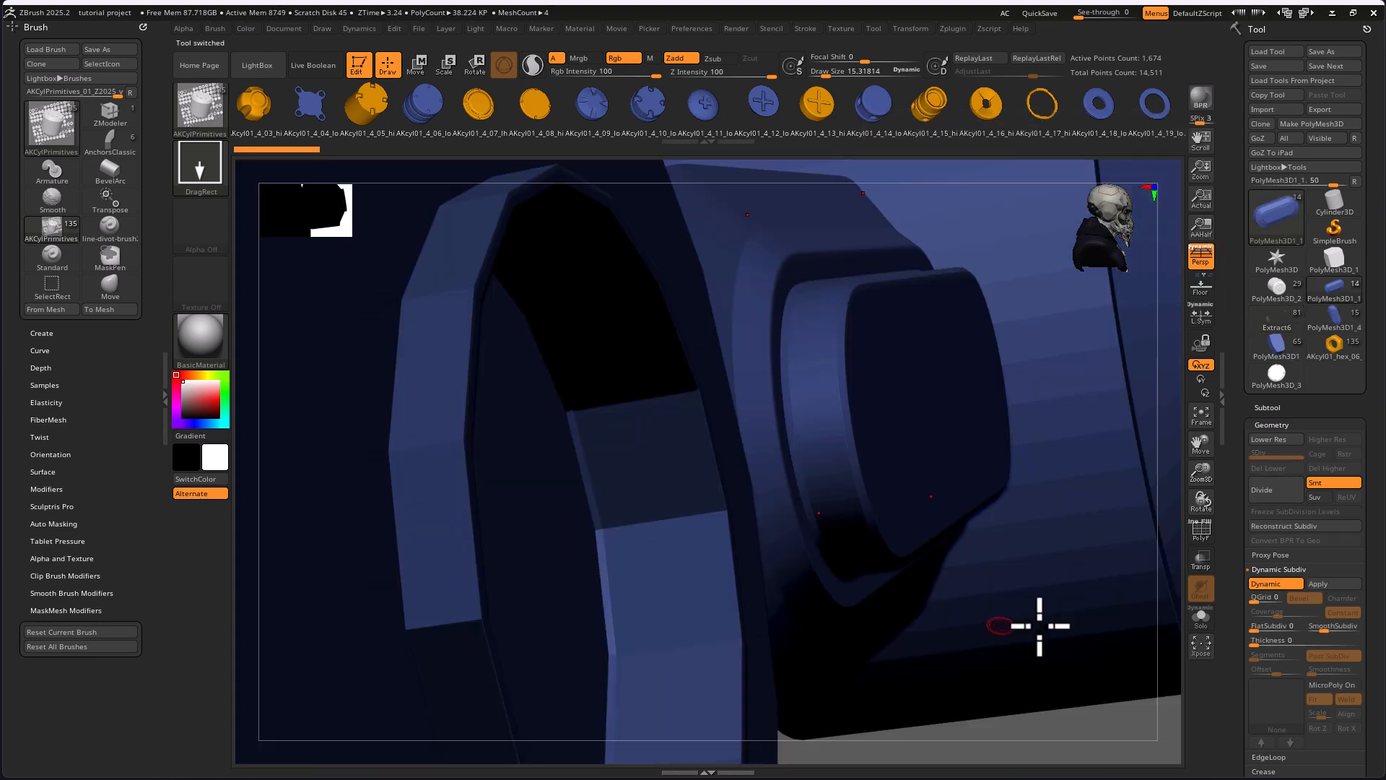
pyautogui.press('f')
pyautogui.moveTo(989, 628); pyautogui.dragTo(1086, 556)
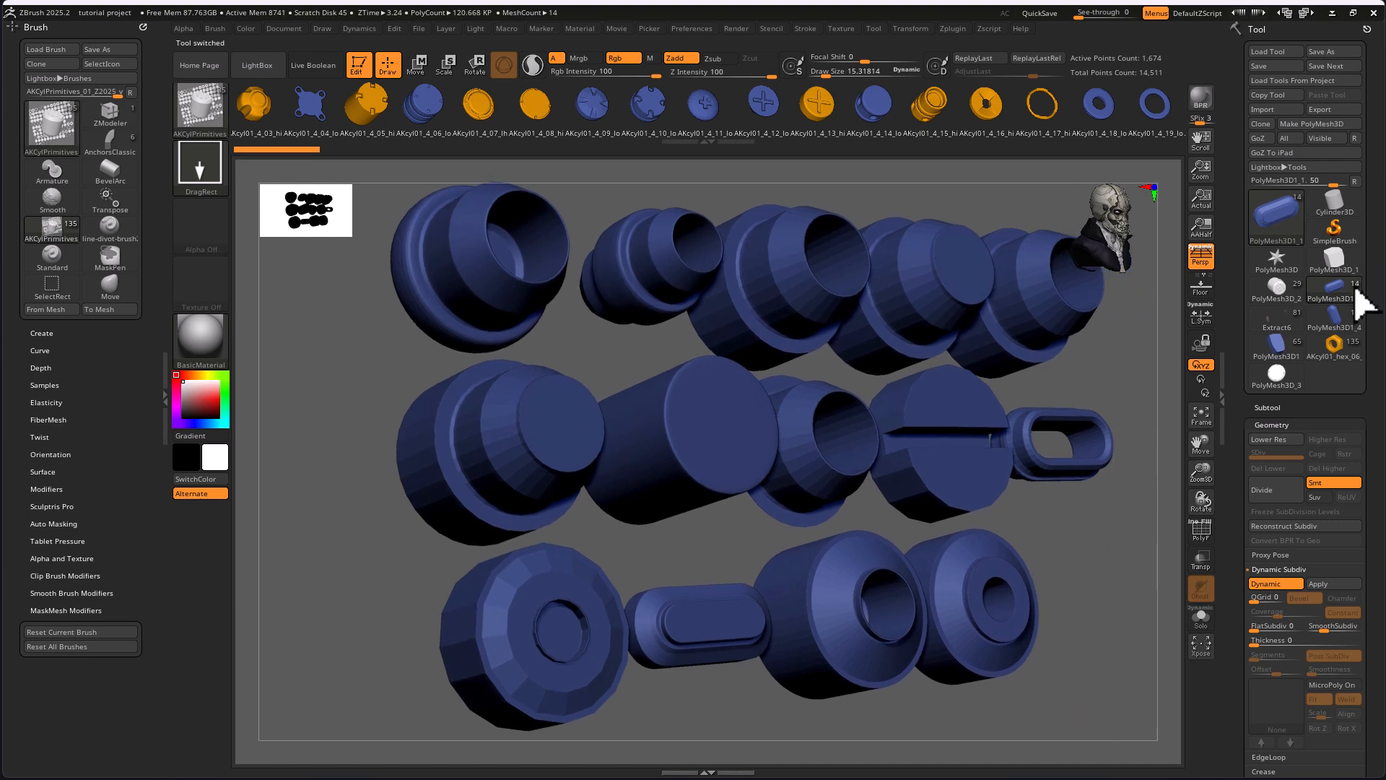
# Switch to the PolyMesh3D1 tool and view its complete grid of frame, link and bracket primitives from the front
pyautogui.click(1284, 354)
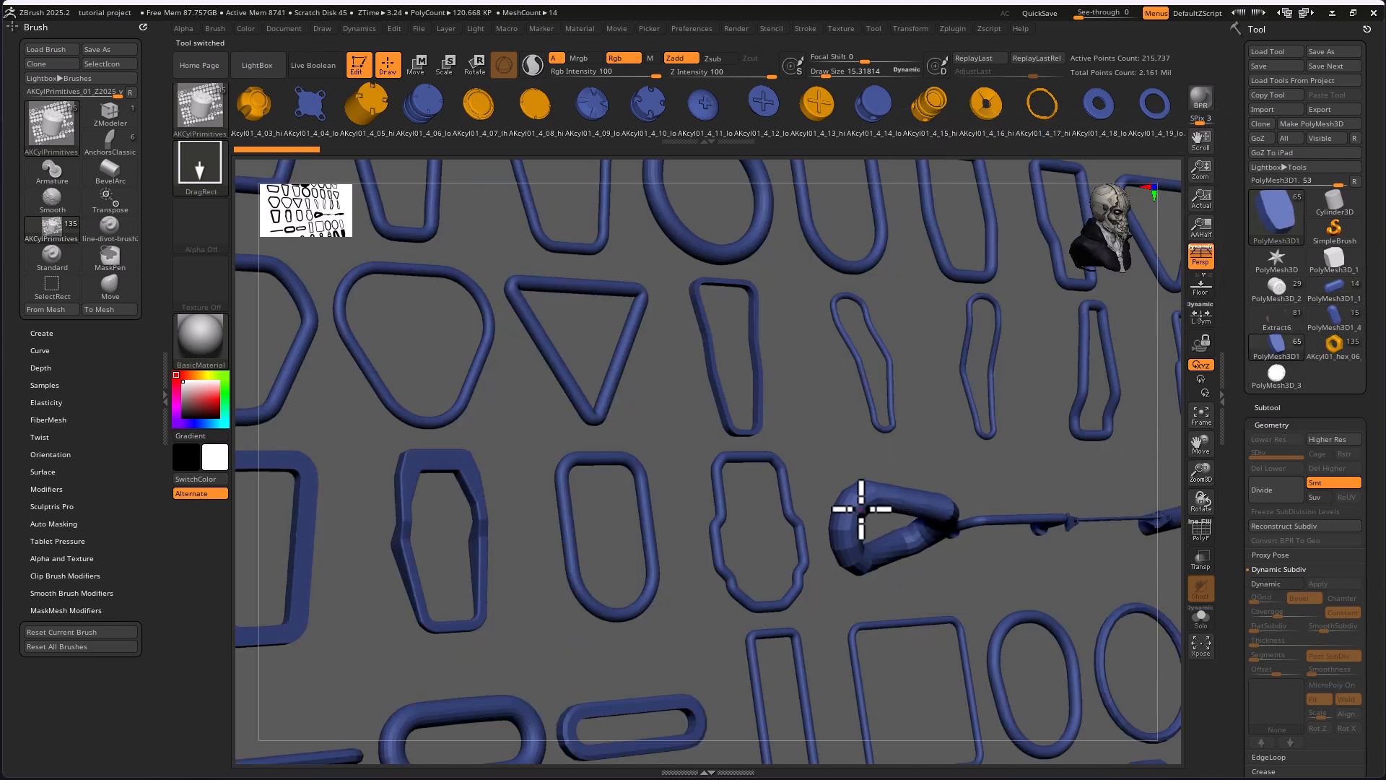
pyautogui.press('f')
pyautogui.press('f')
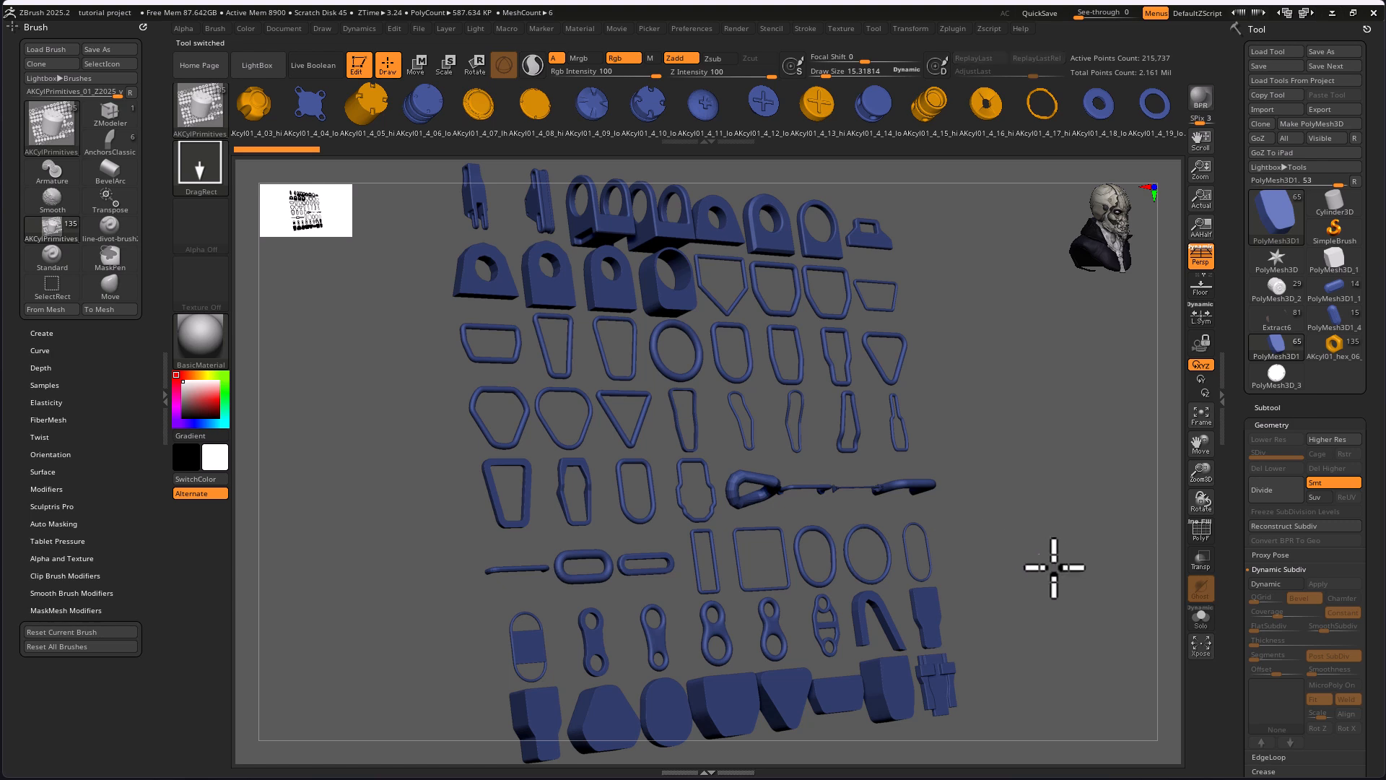
pyautogui.scroll(-3, 1056, 561)
pyautogui.keyDown('alt'); pyautogui.moveTo(1068, 560); pyautogui.dragTo(950, 486); pyautogui.keyUp('alt')
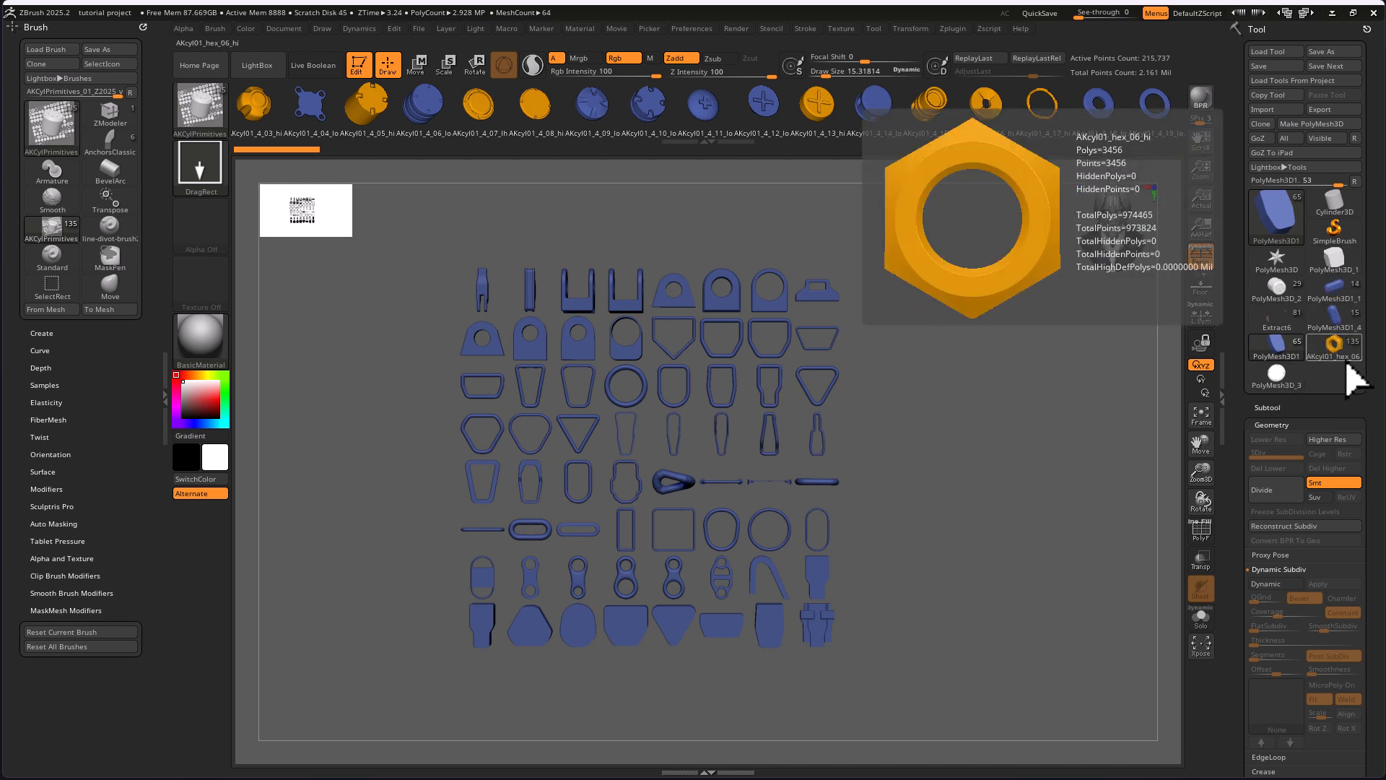
# Return to the Extract6 helmet tool, frame the model, and examine its side panels, respirator and underside from several angles
pyautogui.click(1277, 312)
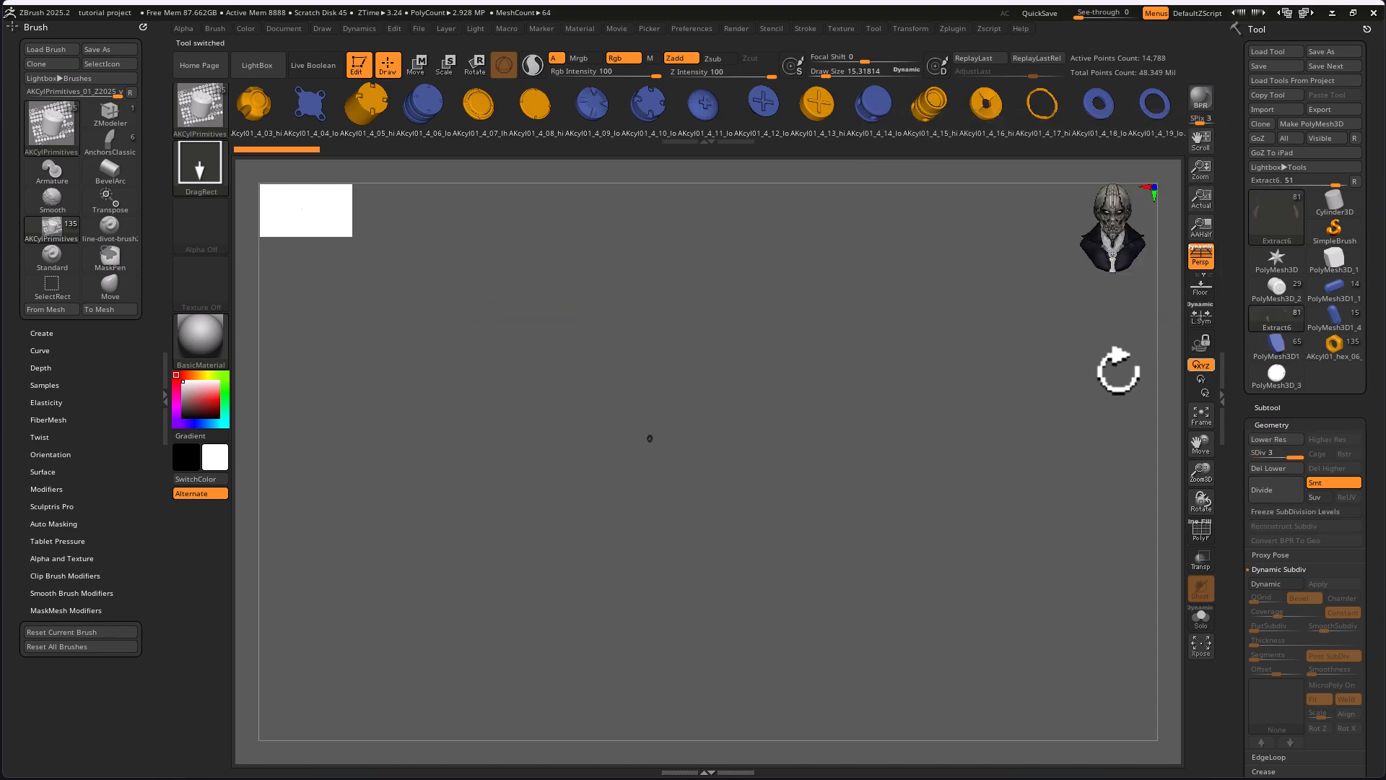
pyautogui.press('f')
pyautogui.press('f')
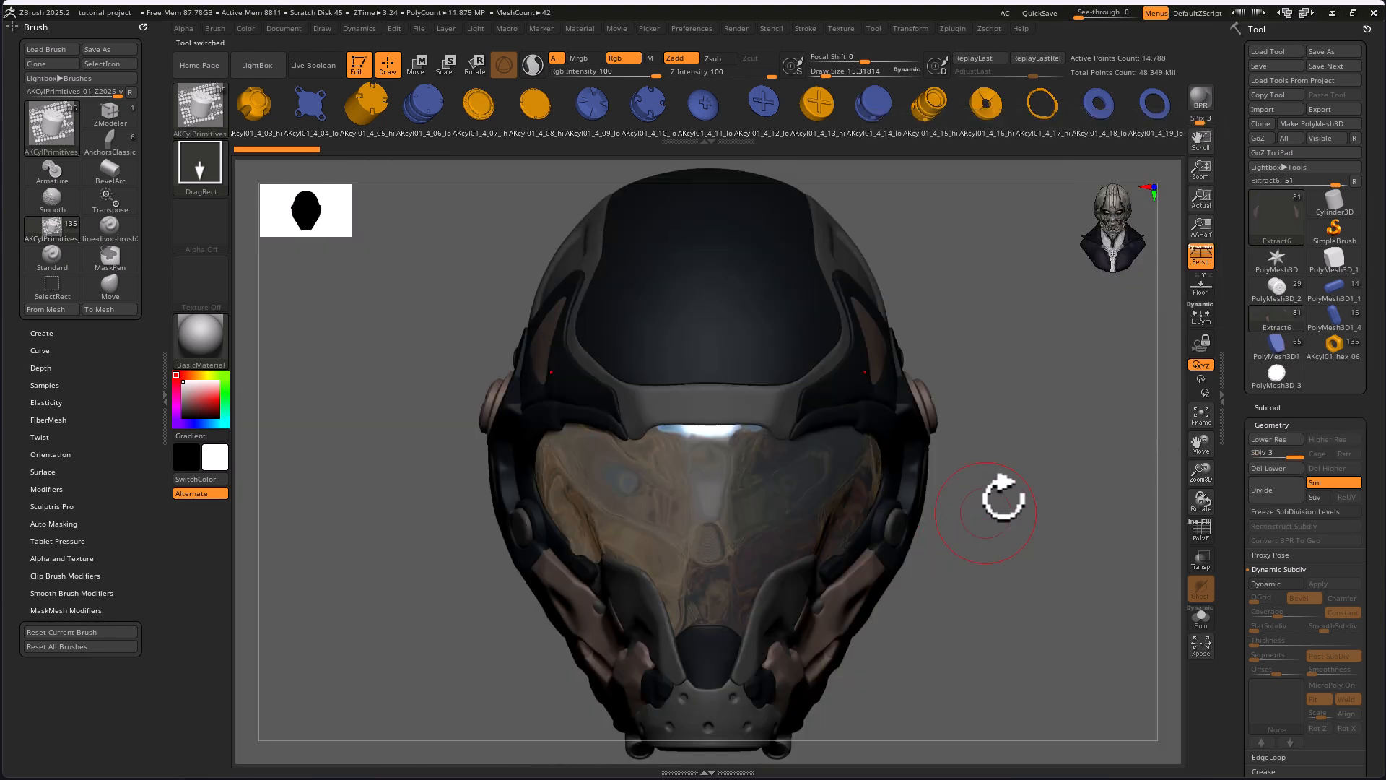
pyautogui.keyDown('alt'); pyautogui.moveTo(1042, 530); pyautogui.dragTo(880, 490); pyautogui.keyUp('alt')
pyautogui.moveTo(1017, 489); pyautogui.dragTo(793, 433)
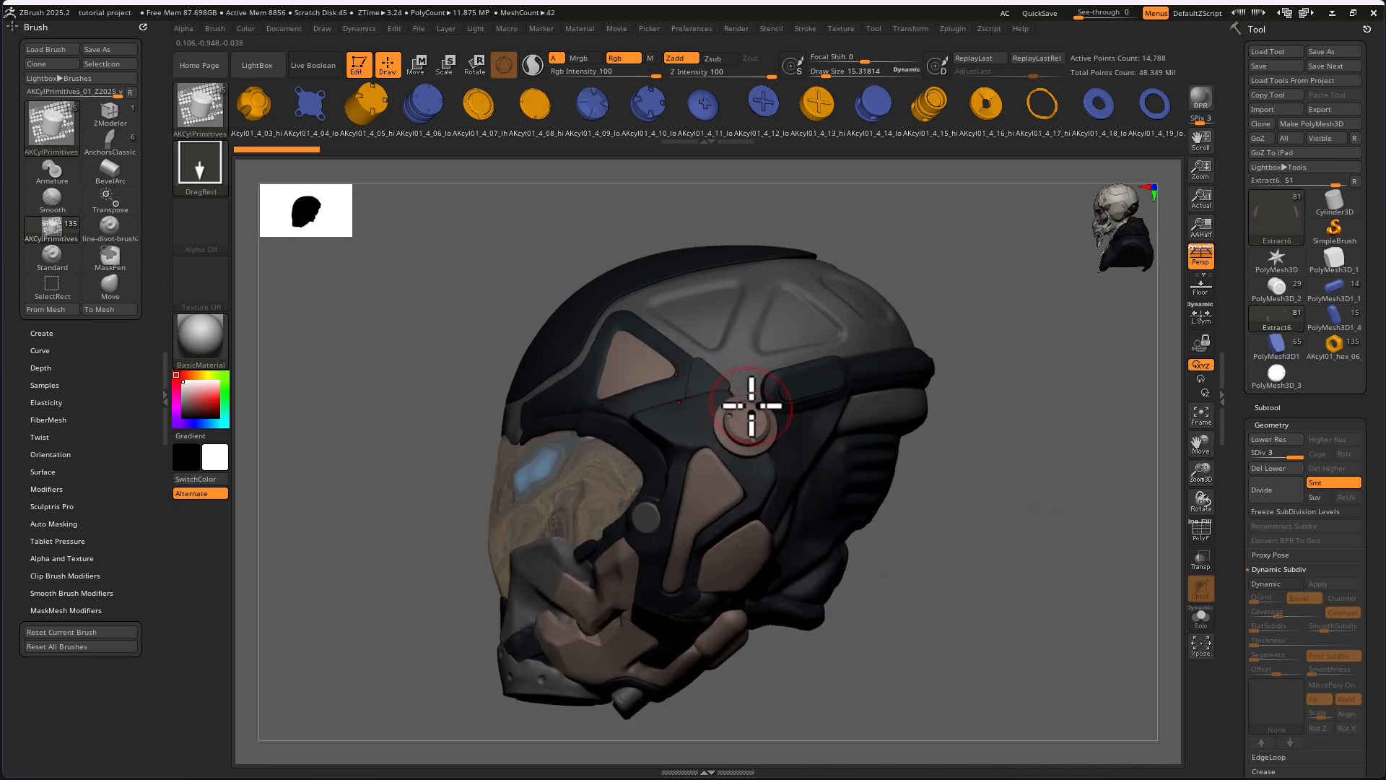
pyautogui.moveTo(986, 586); pyautogui.dragTo(983, 532)
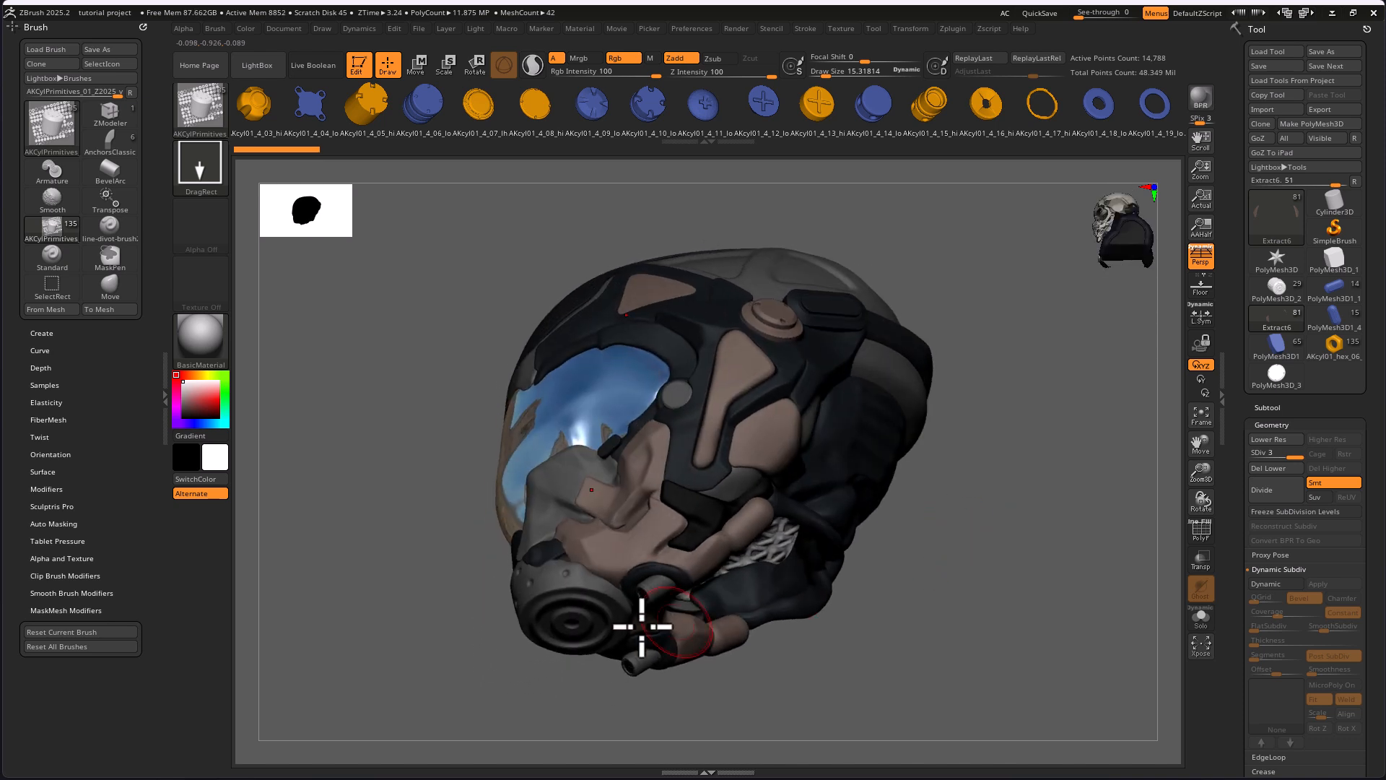
pyautogui.moveTo(856, 642); pyautogui.dragTo(820, 532)
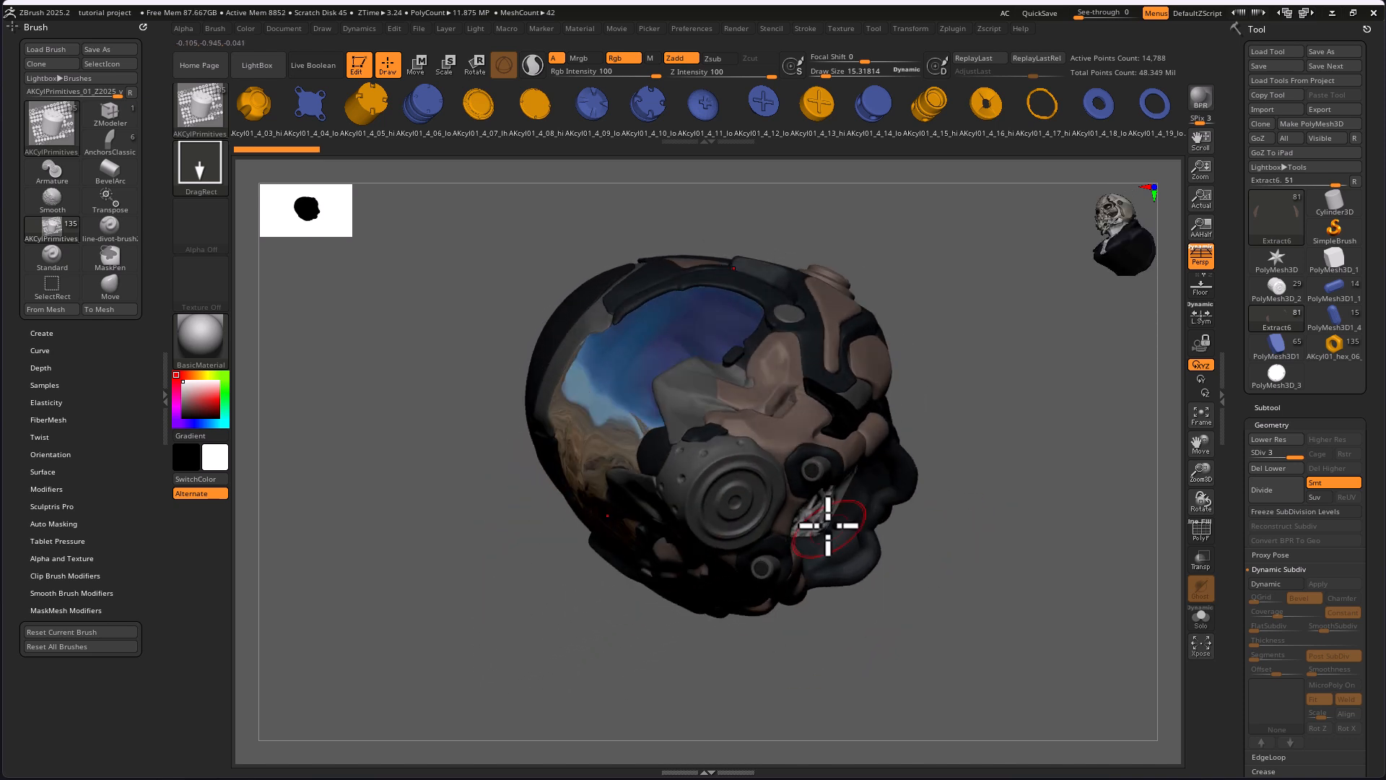
pyautogui.moveTo(1008, 578)
pyautogui.mouseDown()
pyautogui.moveTo(928, 565)
pyautogui.moveTo(1011, 588)
pyautogui.mouseUp()
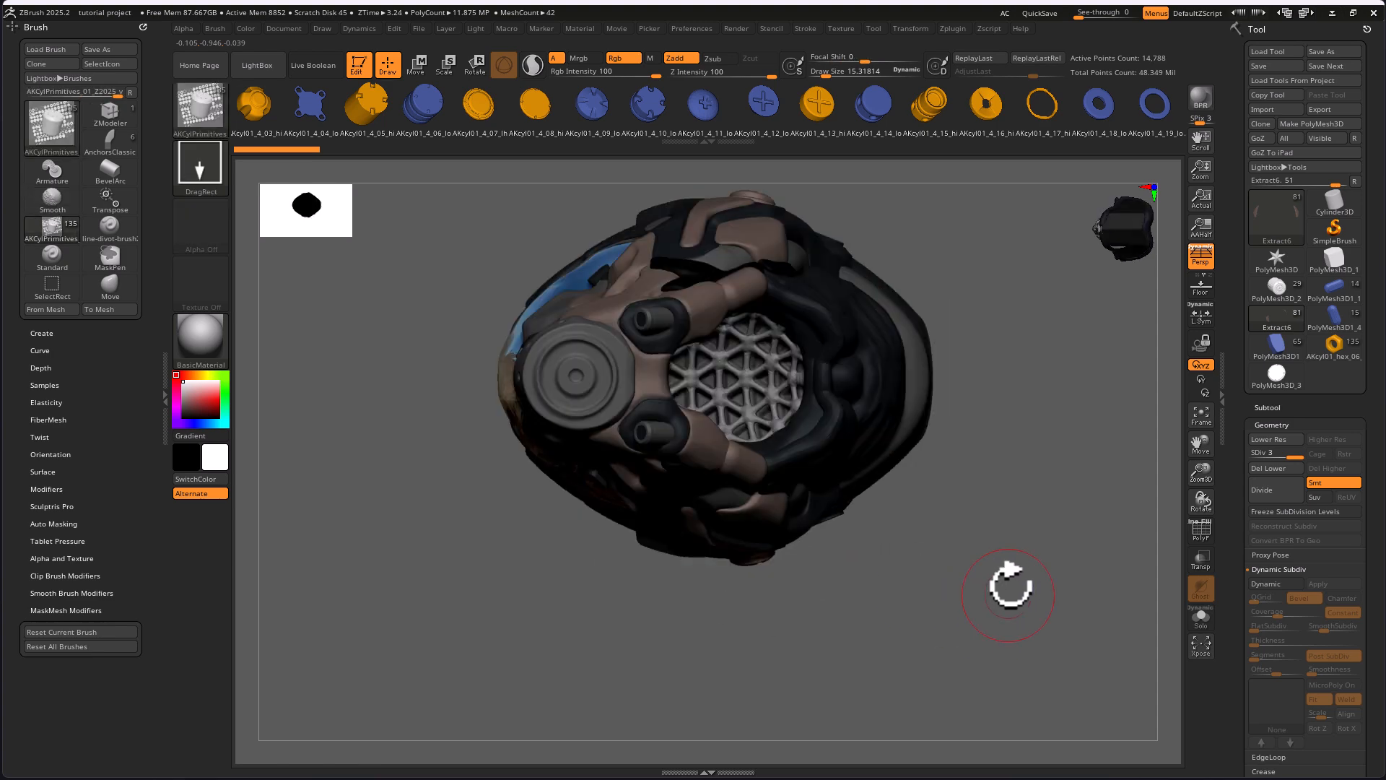
pyautogui.moveTo(1040, 433); pyautogui.dragTo(758, 632)
pyautogui.moveTo(681, 661); pyautogui.dragTo(937, 602)
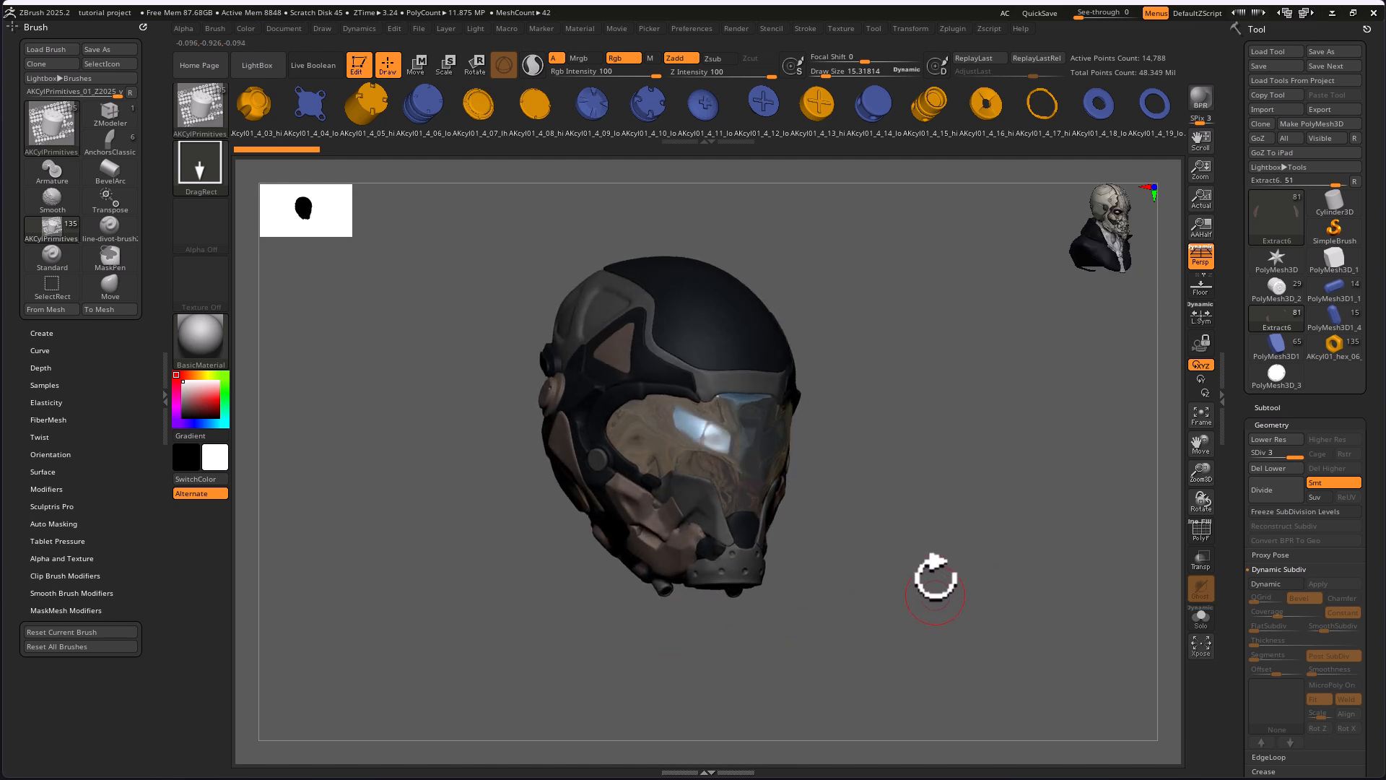